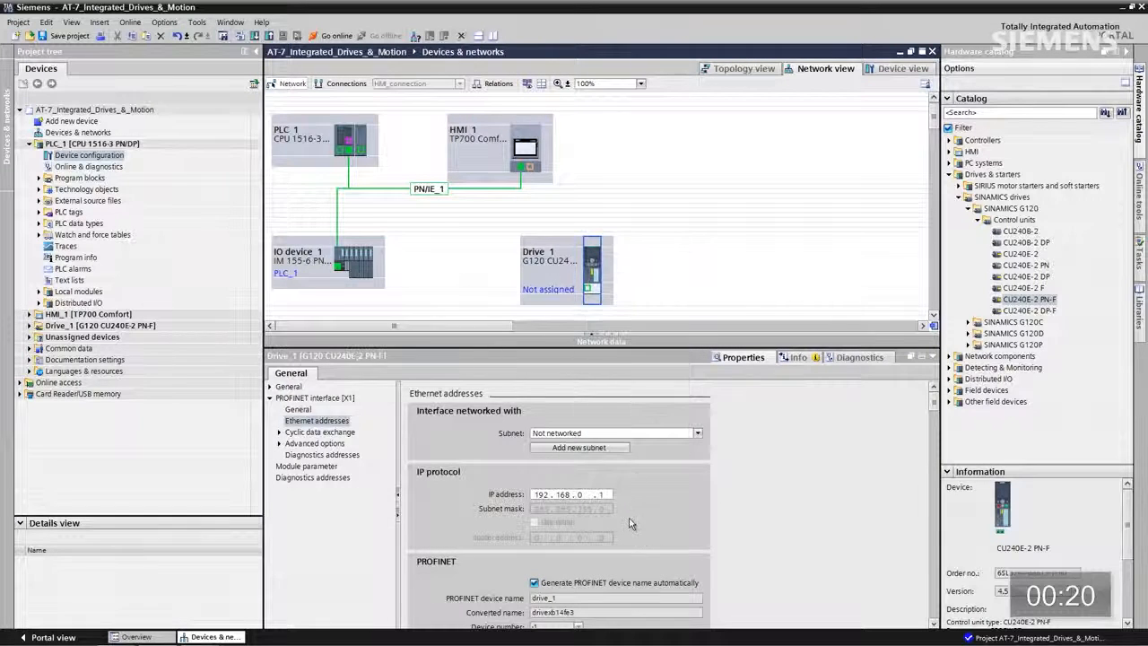
- Set the drive's IP address to 192.168.0.7 and network its PROFINET port with PLC_1
{"action": "double_click", "coordinate": [599, 494]}
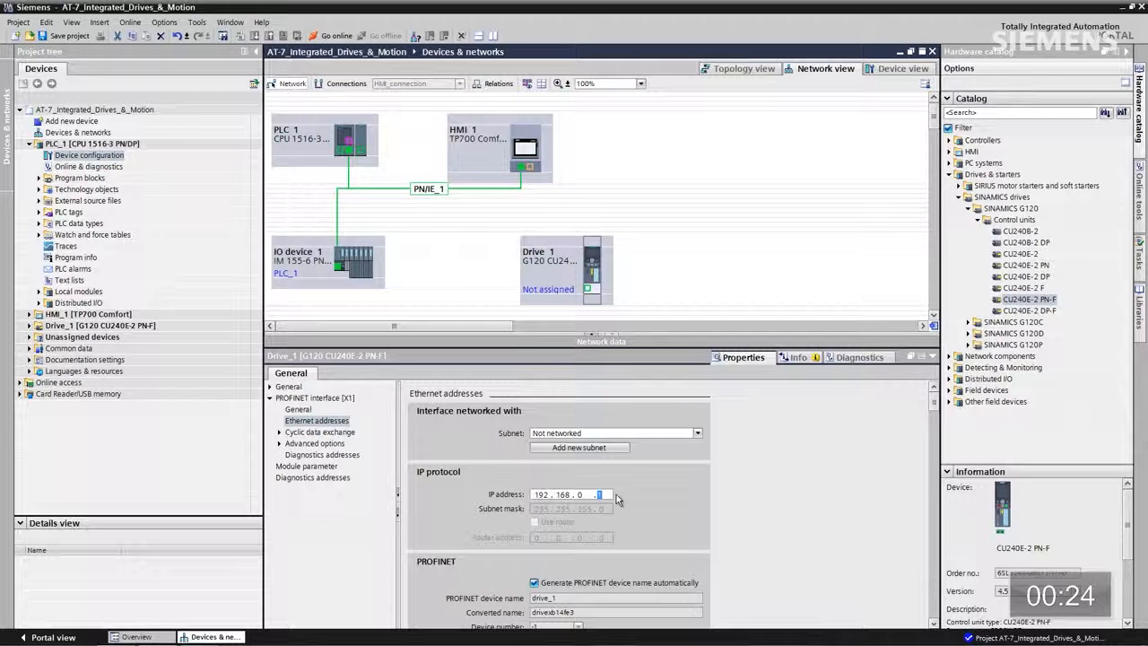
{"action": "type", "text": "7"}
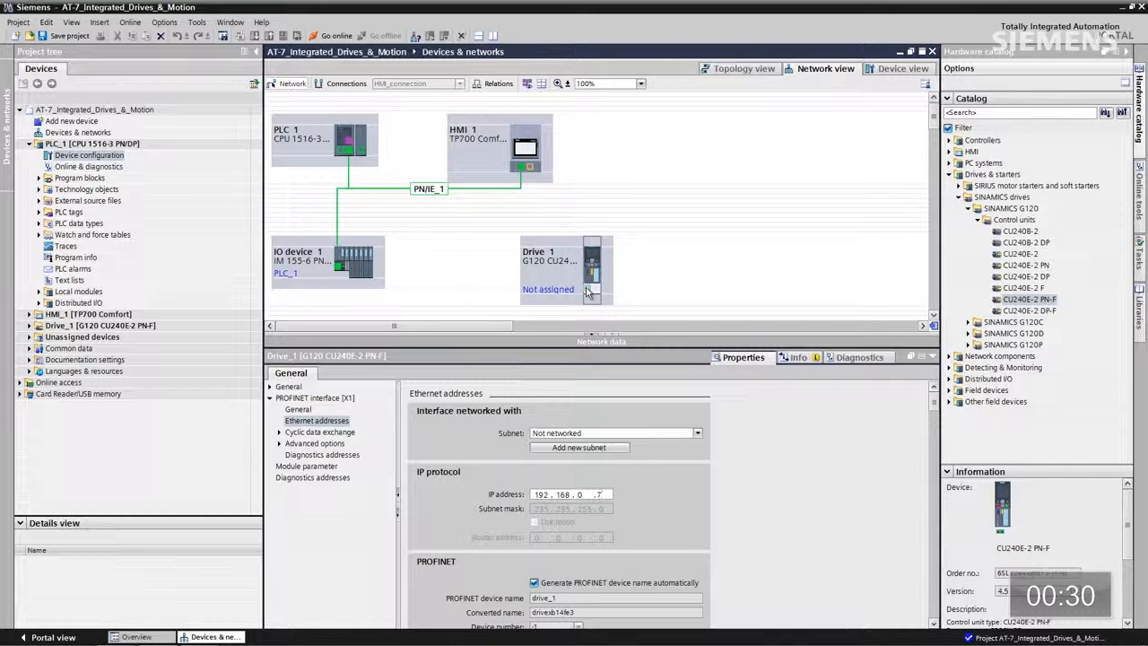
{"action": "left_click_drag", "start_coordinate": [588, 289], "coordinate": [352, 156]}
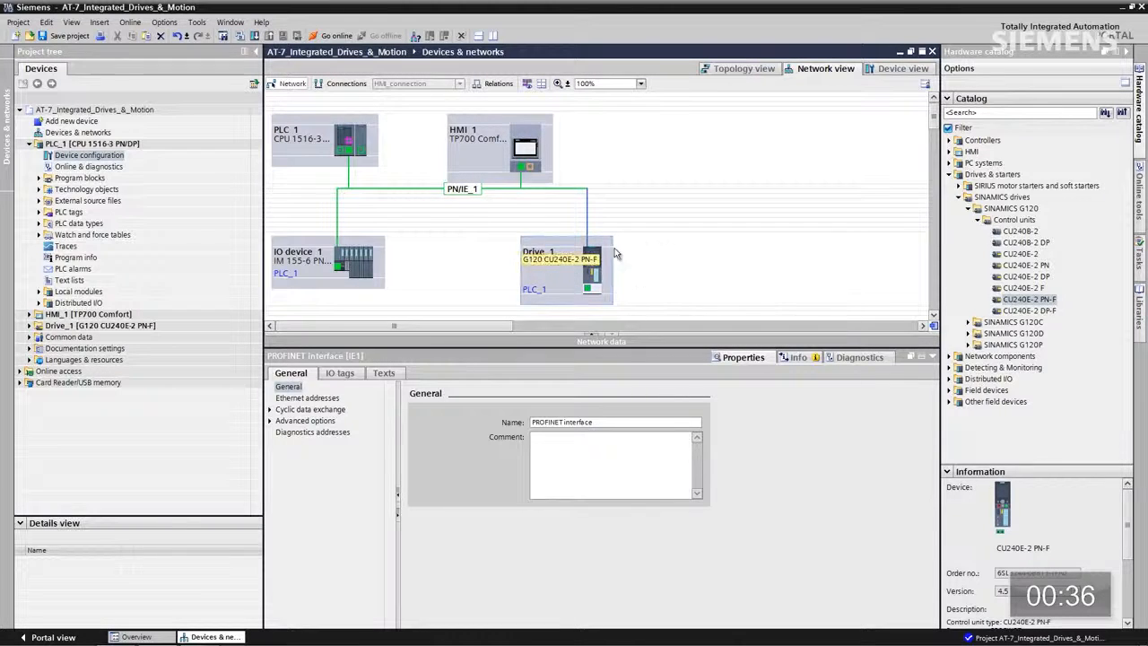
- Open the device configuration of Drive_1 and add a PM340 IP20 FSA 240V 0,12kW power unit beside the control unit
{"action": "left_click", "coordinate": [589, 266]}
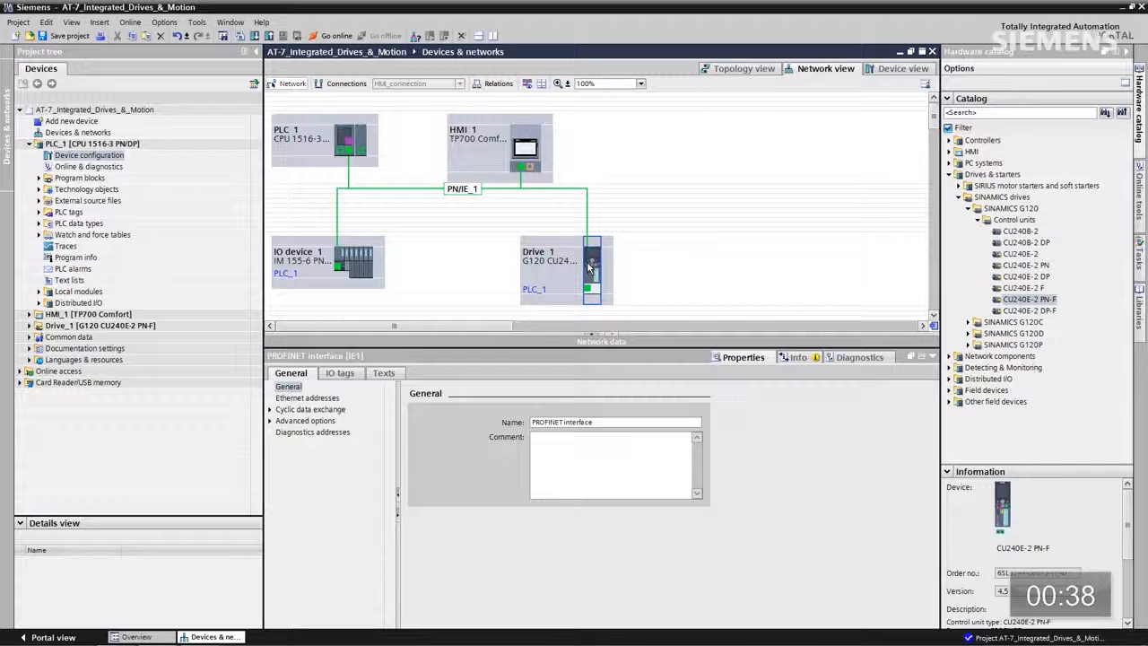
{"action": "double_click", "coordinate": [589, 266]}
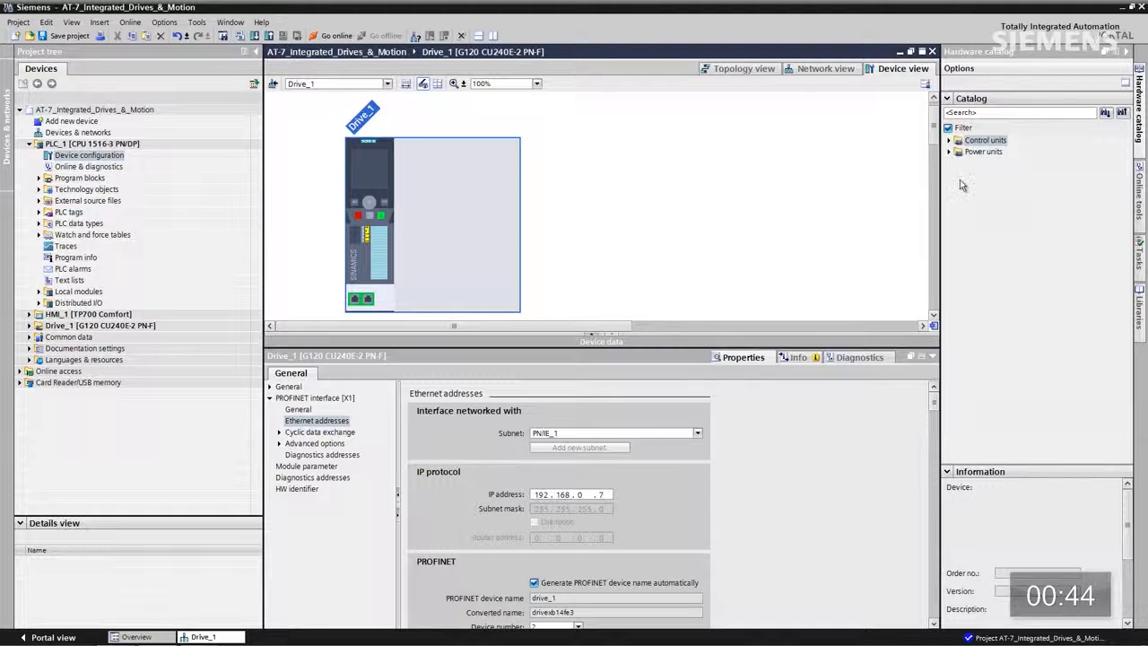
{"action": "left_click", "coordinate": [950, 152]}
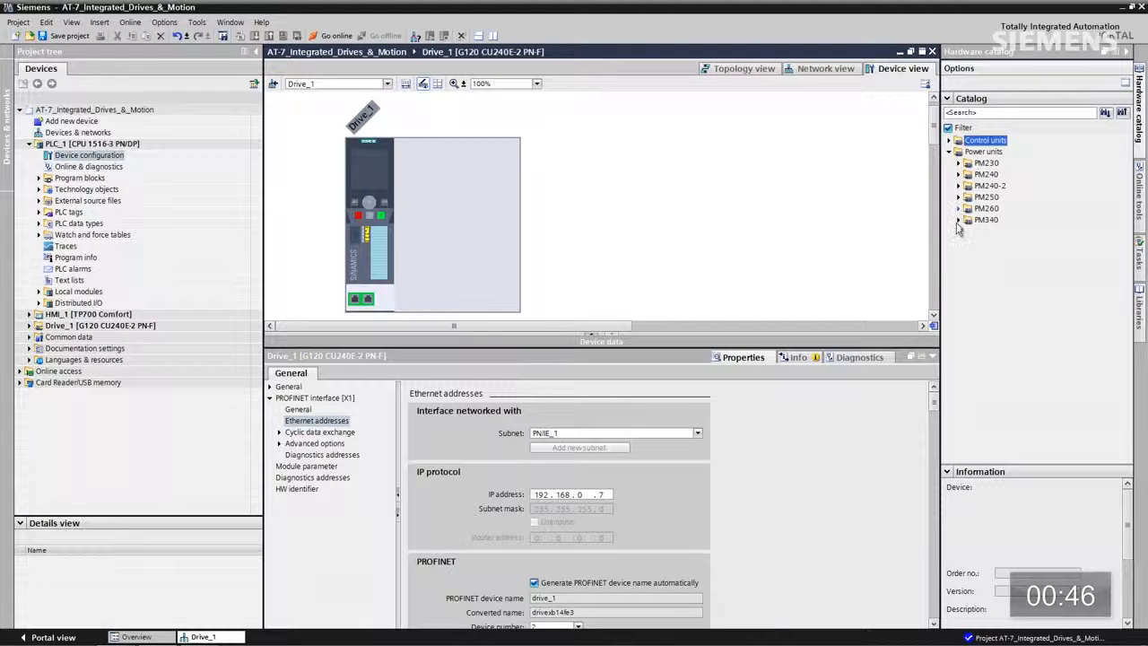
{"action": "left_click", "coordinate": [957, 220]}
{"action": "left_click_drag", "start_coordinate": [1000, 234], "coordinate": [452, 206]}
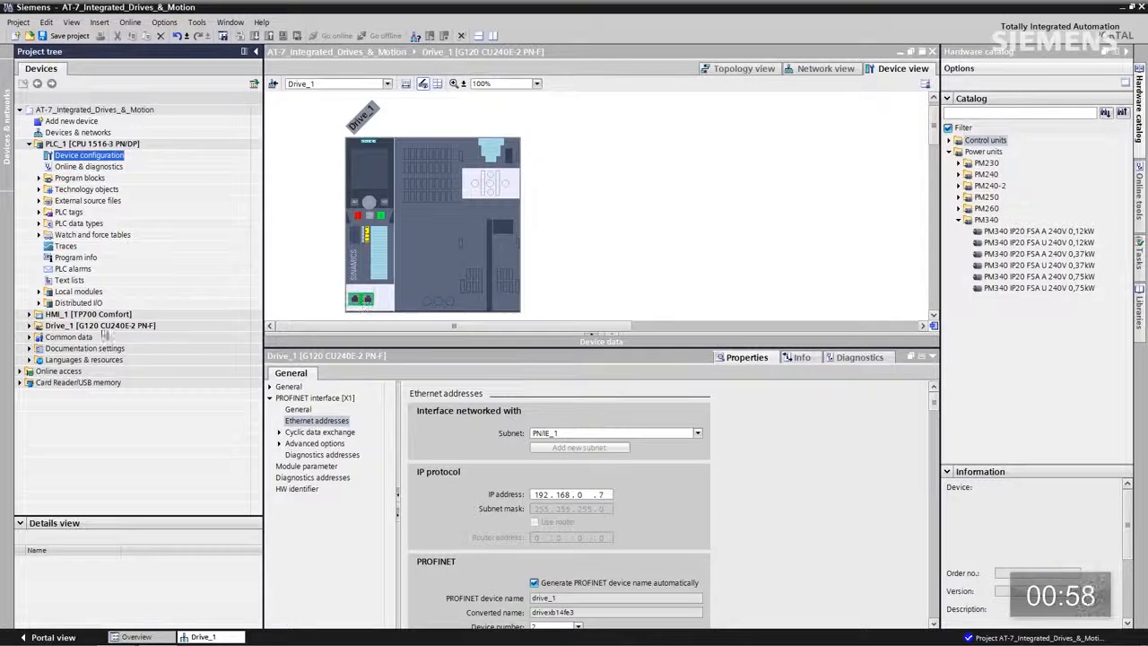
- Start the "Drive on SIMATIC motion control axis" wizard from Drive_1's parameters and choose Induction motor (rotating) as the motor type
{"action": "left_click", "coordinate": [30, 325]}
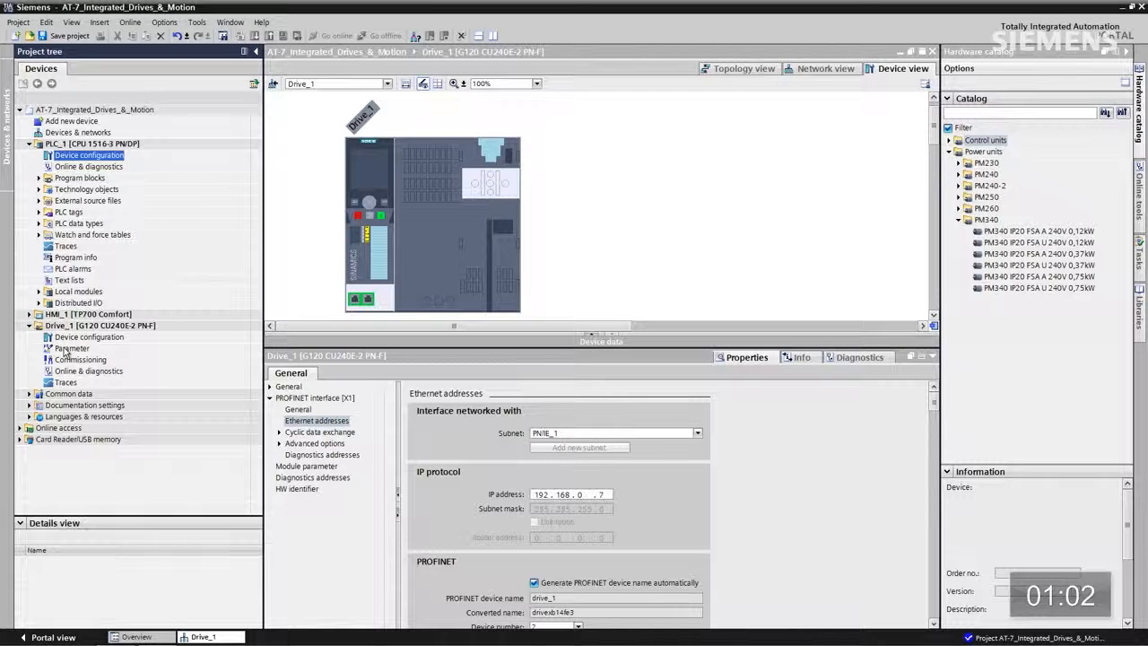
{"action": "left_click", "coordinate": [63, 348]}
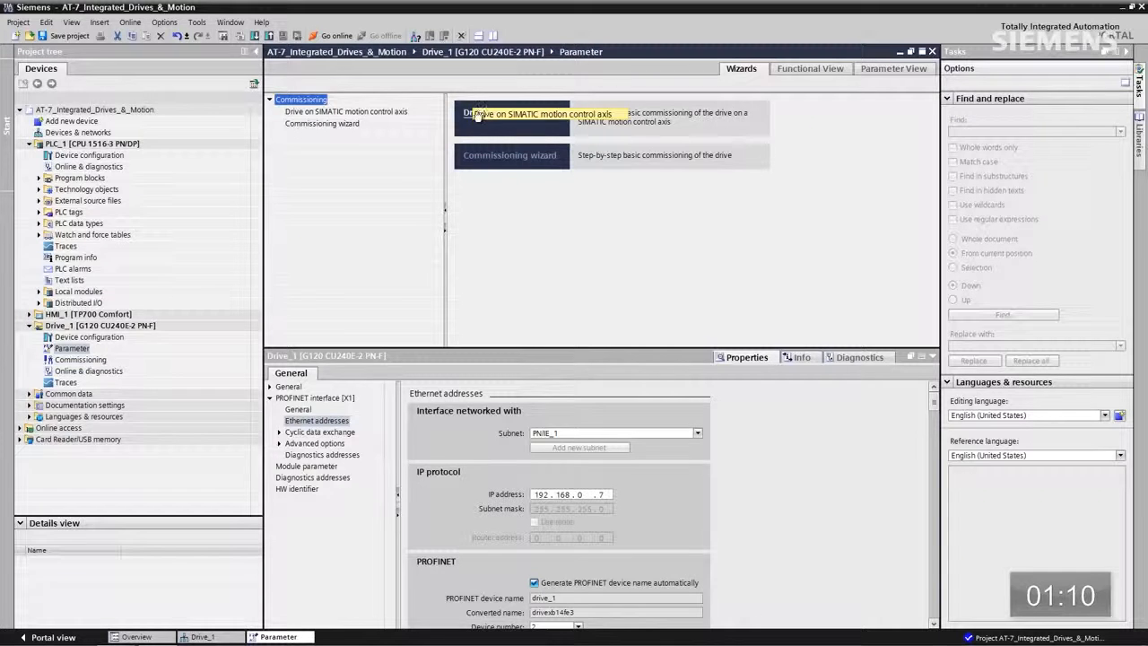
{"action": "left_click", "coordinate": [473, 115]}
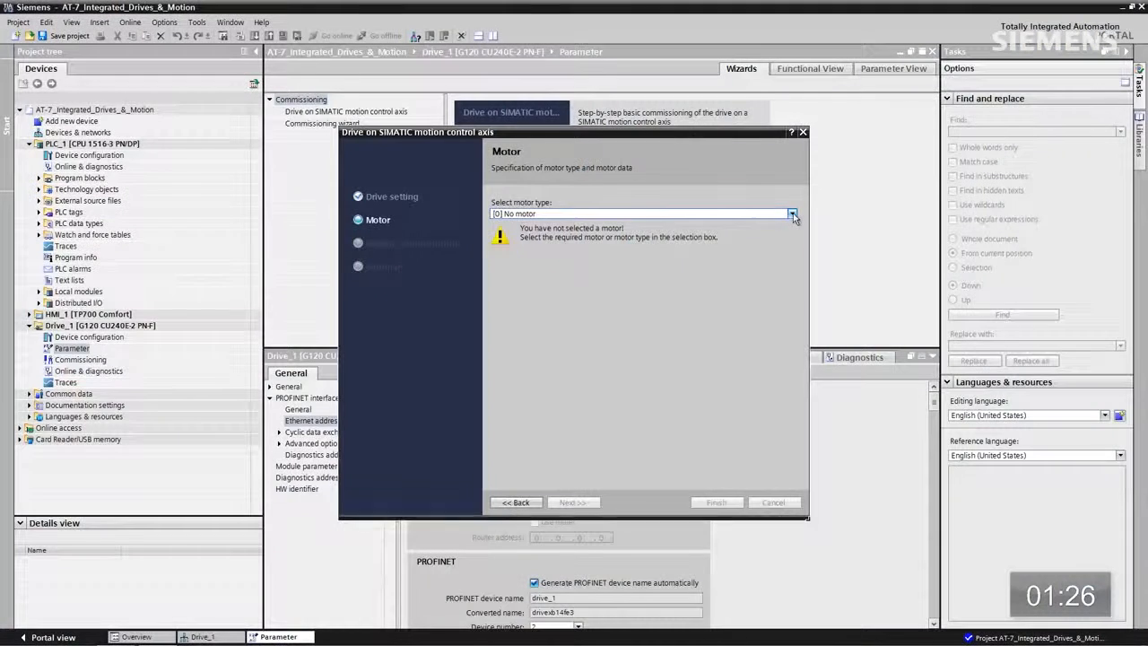
{"action": "left_click", "coordinate": [780, 213]}
{"action": "left_click", "coordinate": [762, 233]}
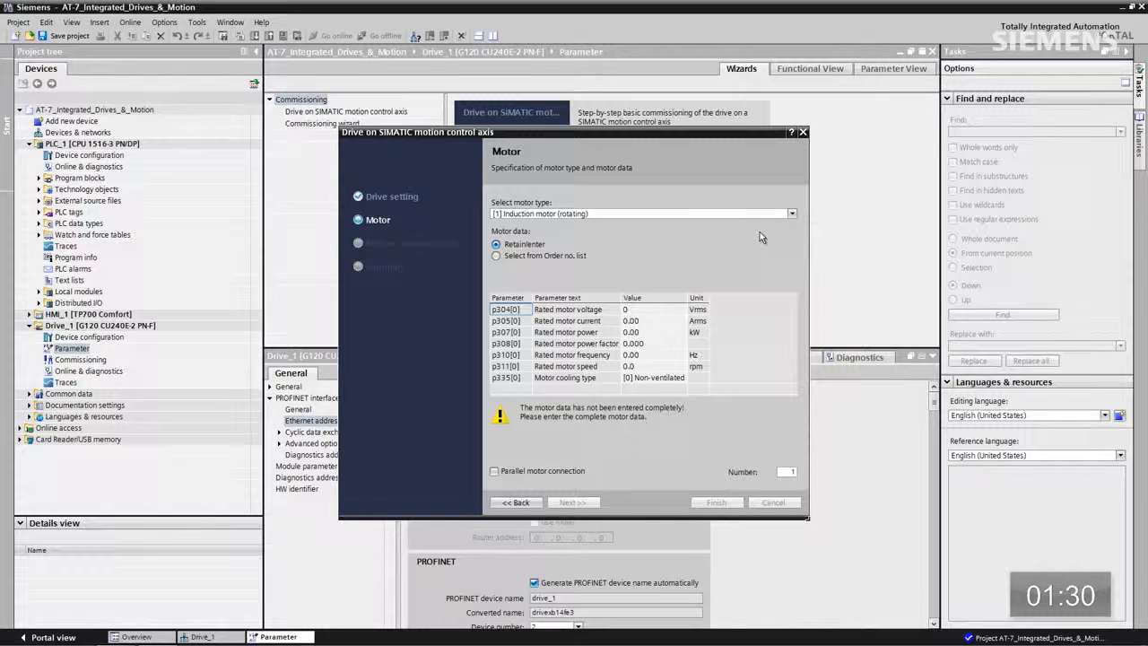
- Enter a rated motor voltage of 230 Vrms, a rated current of 0.73 Arms and a rated power of 0.12 kW
{"action": "left_click", "coordinate": [625, 309]}
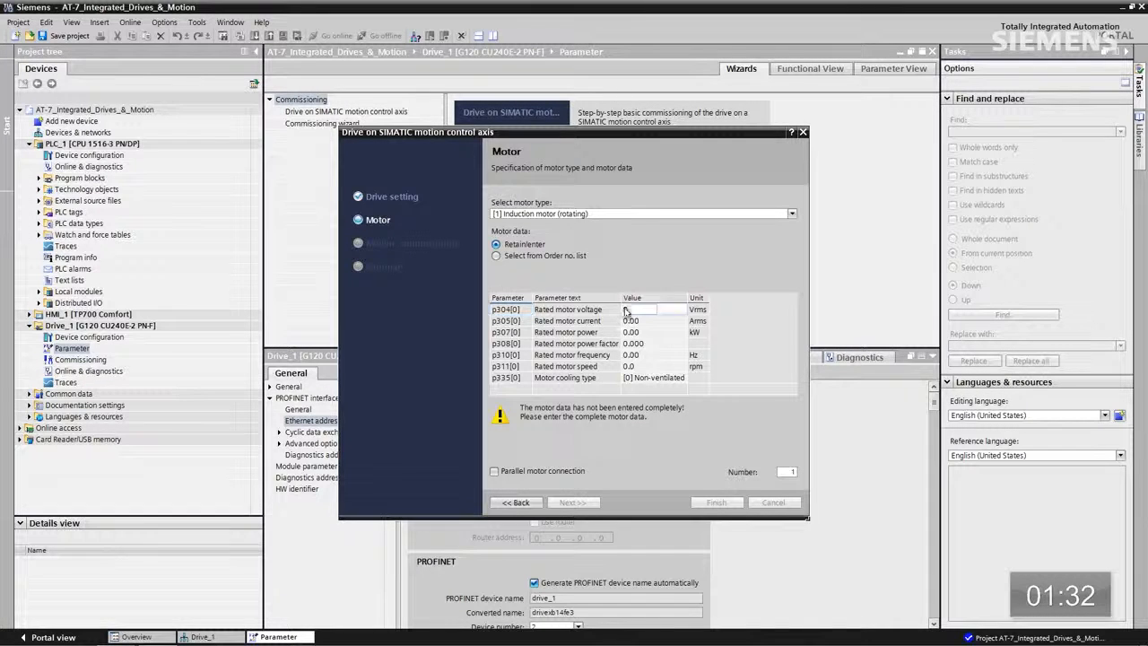
{"action": "type", "text": "230"}
{"action": "key", "text": "Return"}
{"action": "type", "text": "0.75"}
{"action": "key", "text": "Return"}
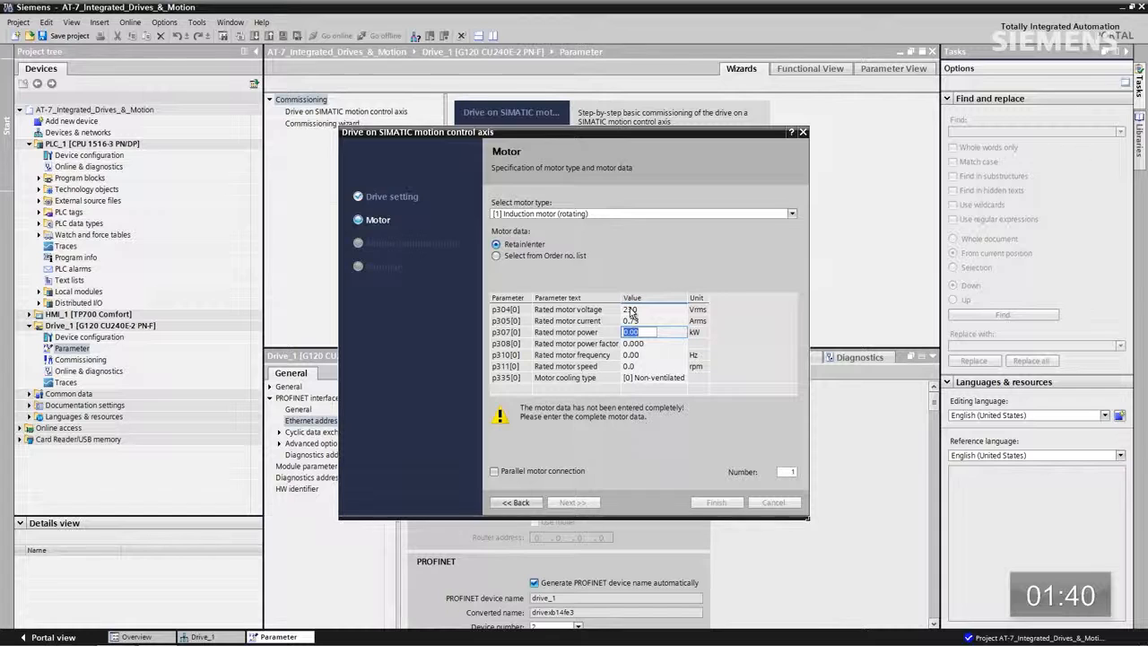
{"action": "type", "text": ".12"}
{"action": "key", "text": "Return"}
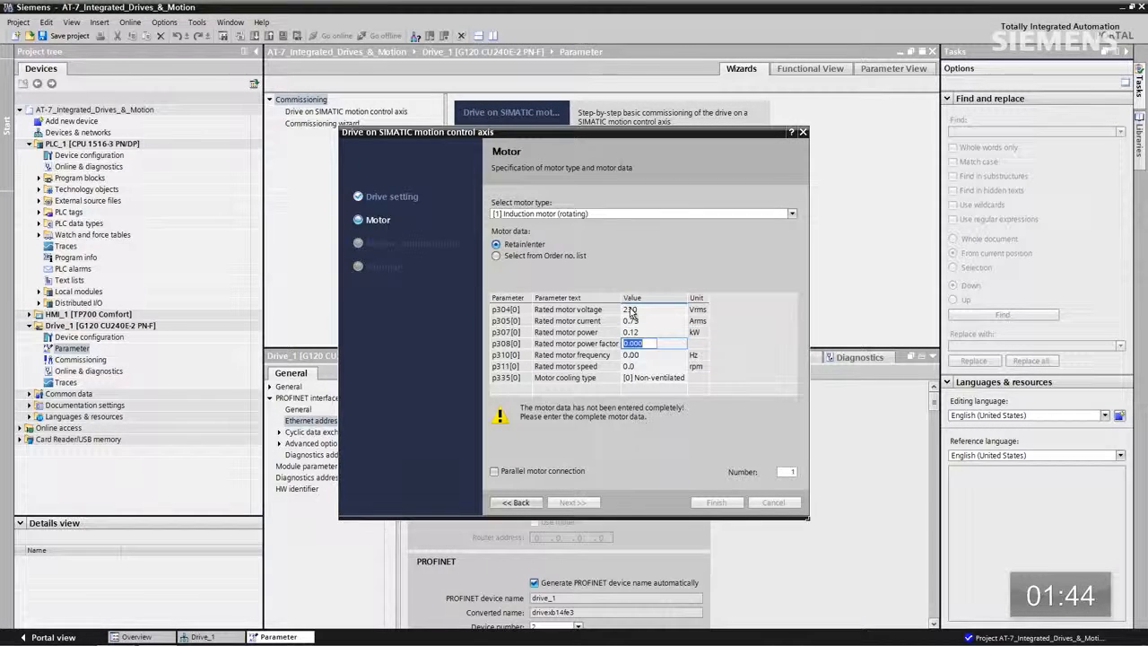
- Set the rated motor power factor to 0.750, the rated frequency to 50 Hz and the rated speed to 1350 rpm
{"action": "type", "text": ".750"}
{"action": "key", "text": "Return"}
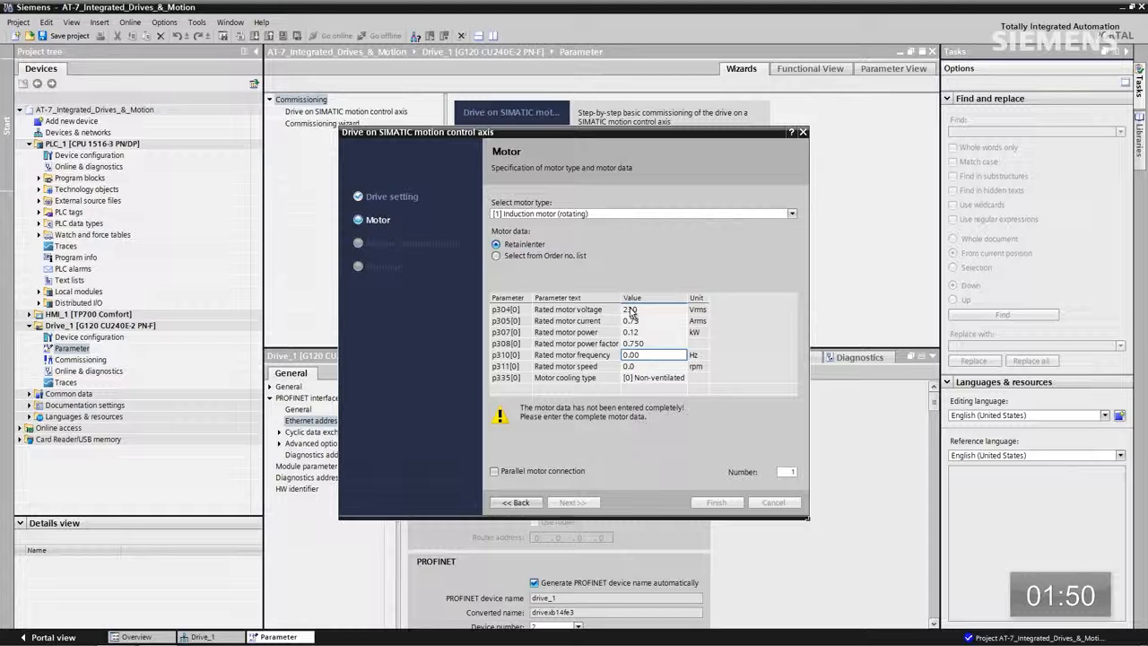
{"action": "key", "text": "Return"}
{"action": "type", "text": "50"}
{"action": "key", "text": "Return"}
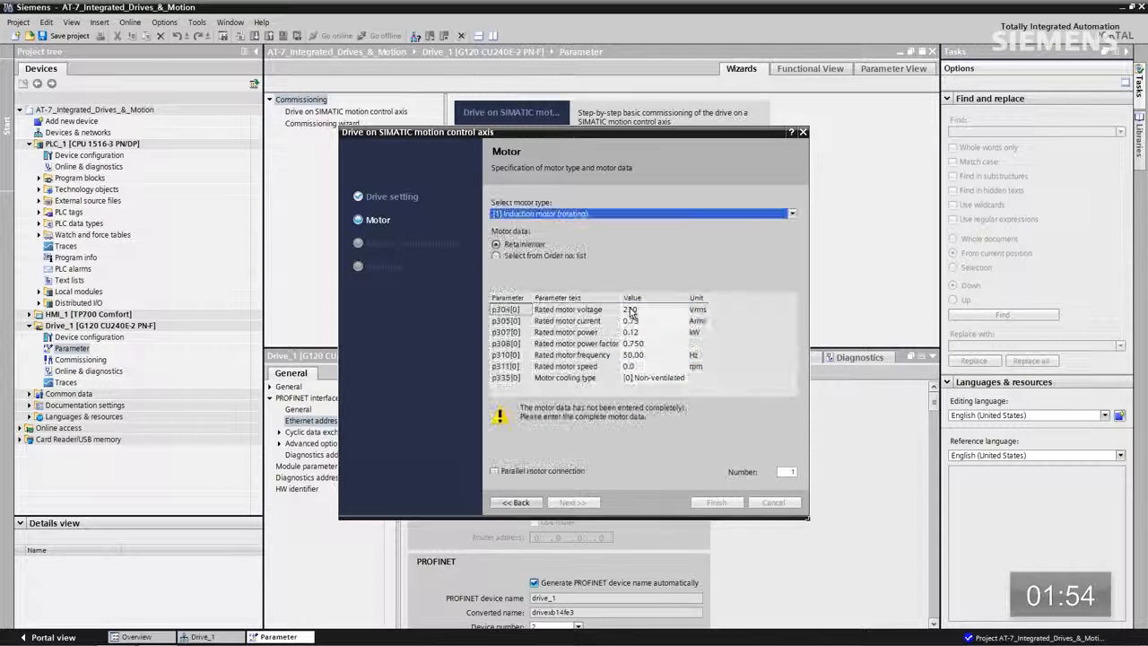
{"action": "left_click", "coordinate": [630, 367]}
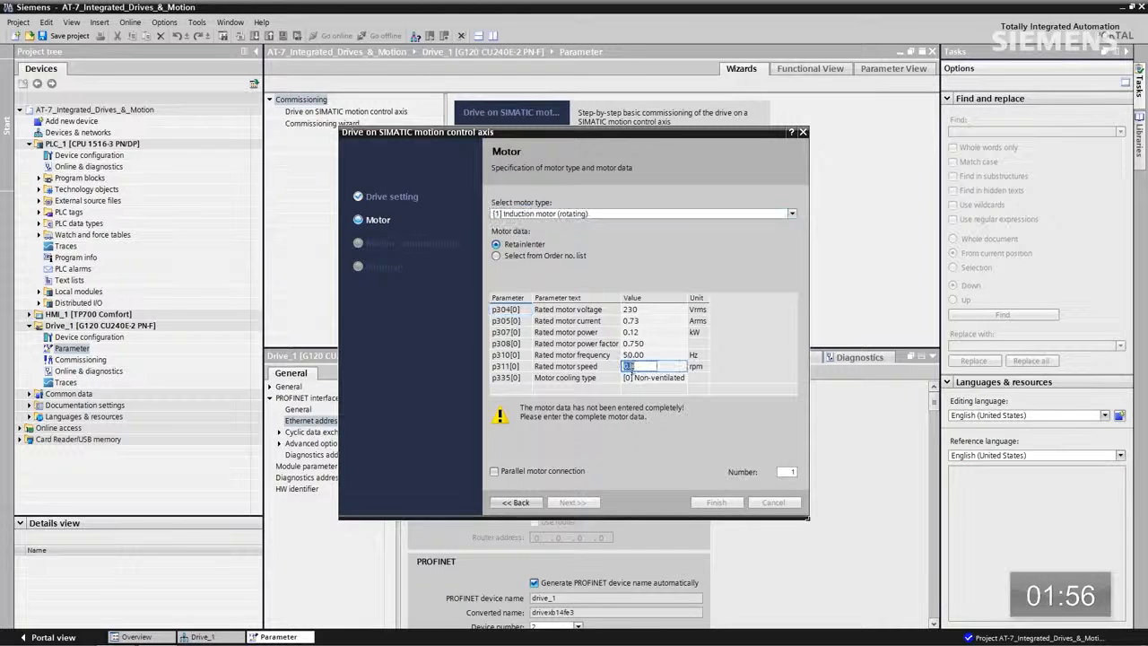
{"action": "type", "text": "135"}
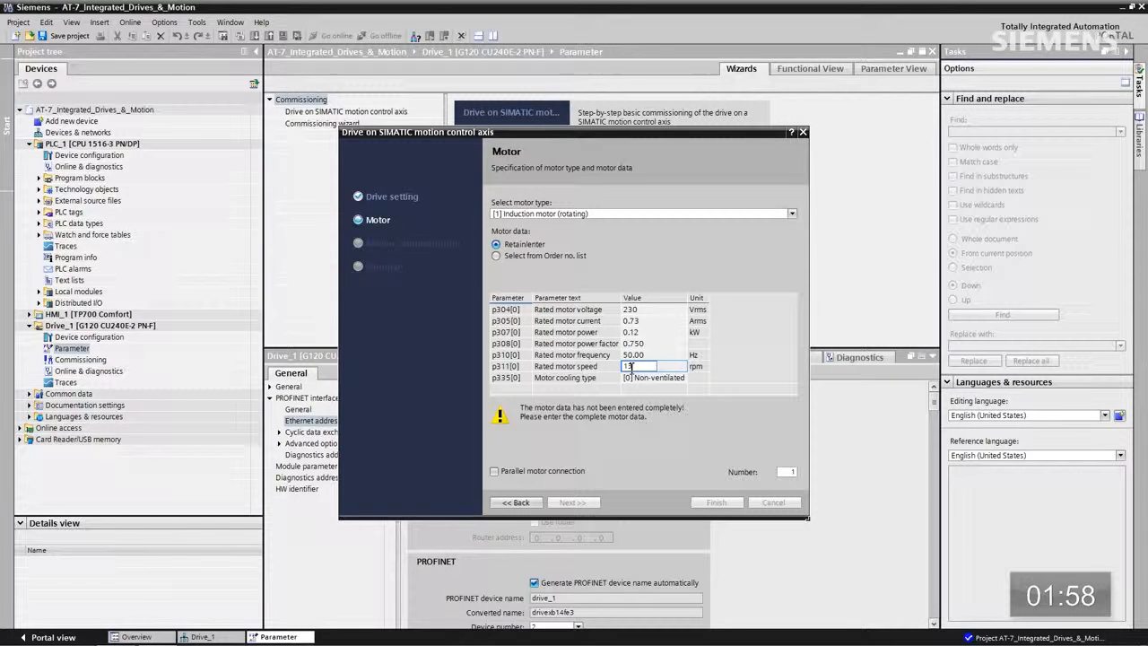
{"action": "type", "text": "0"}
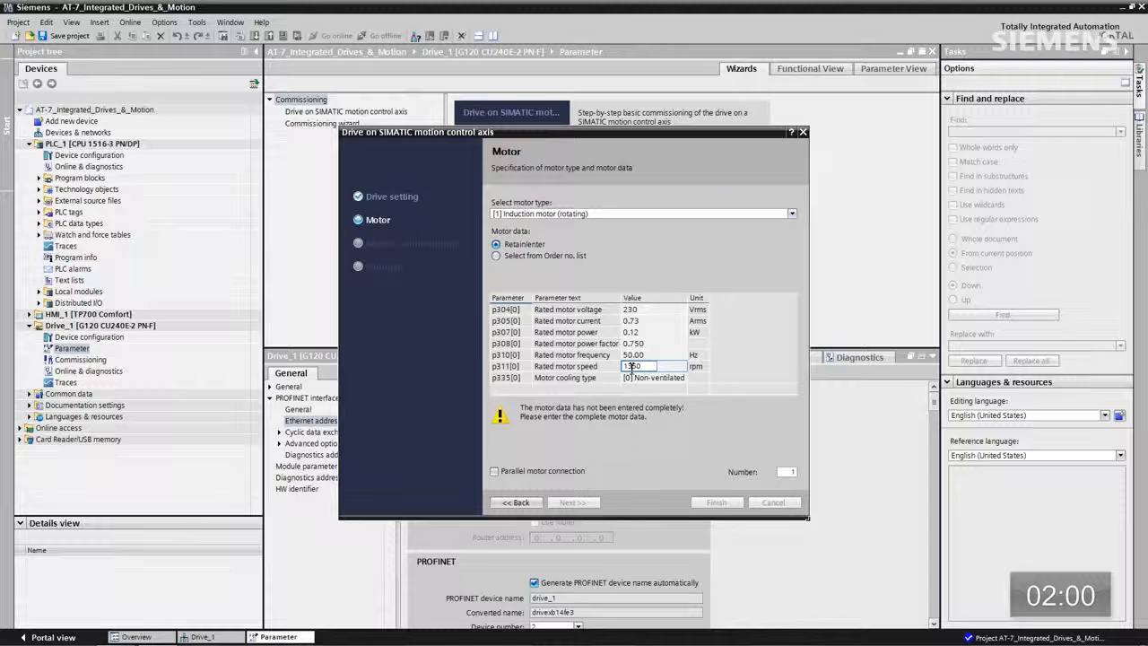
{"action": "key", "text": "Return"}
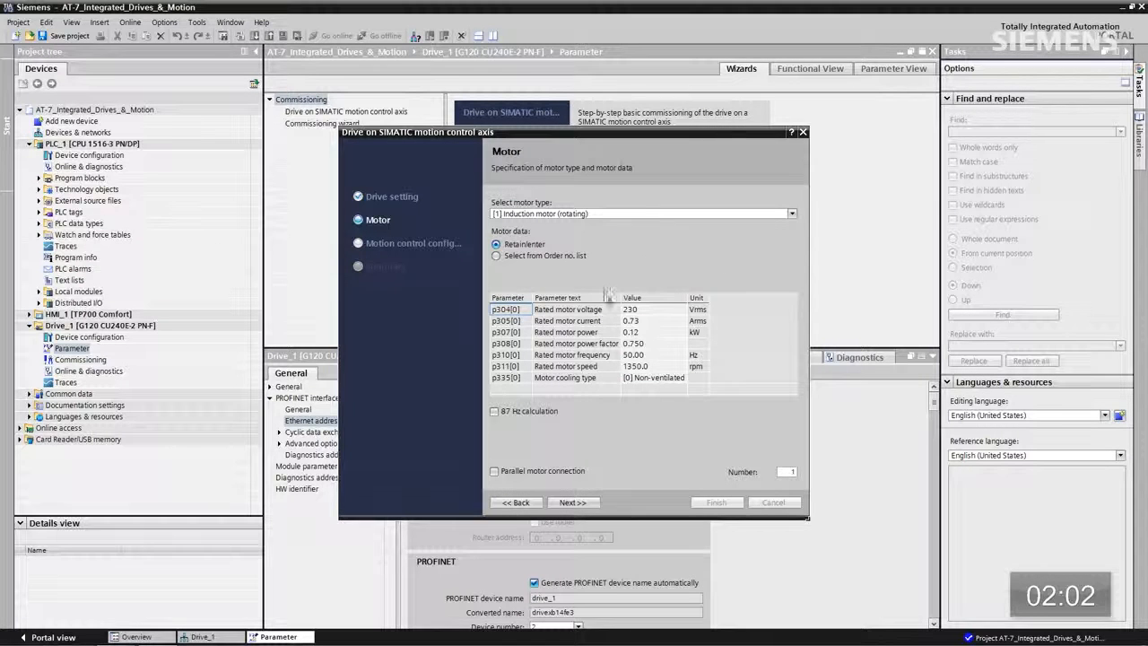
- Accept Standard telegram 1, PZD-2/2 with a reference speed of 3000 rpm and finish the commissioning wizard
{"action": "left_click", "coordinate": [573, 502]}
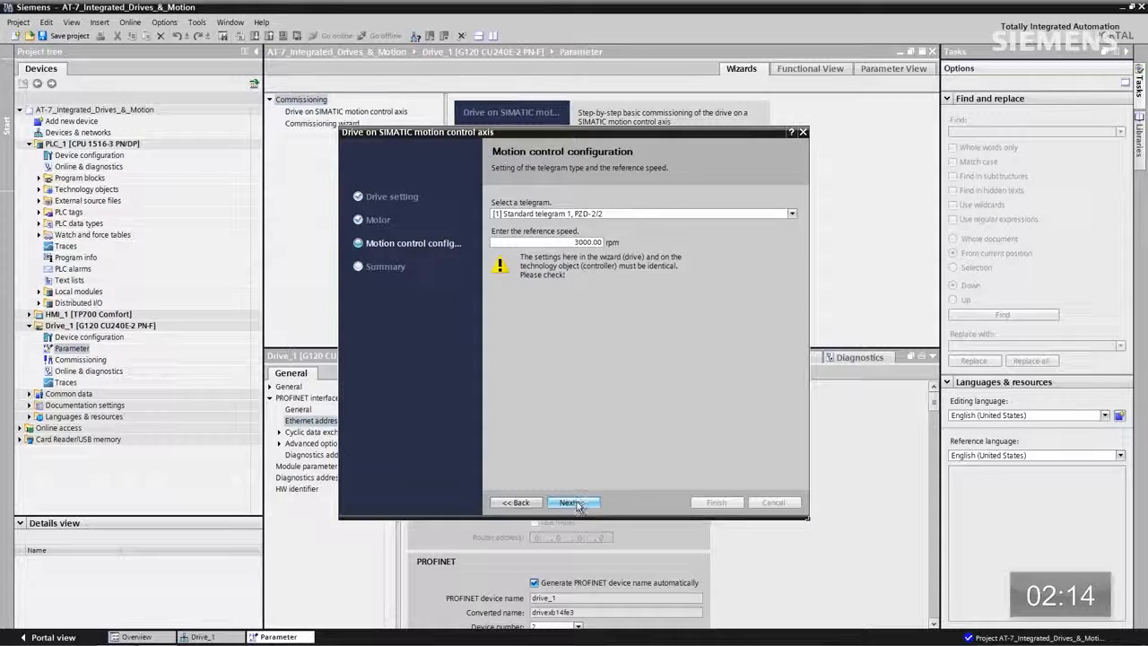
{"action": "left_click", "coordinate": [584, 500]}
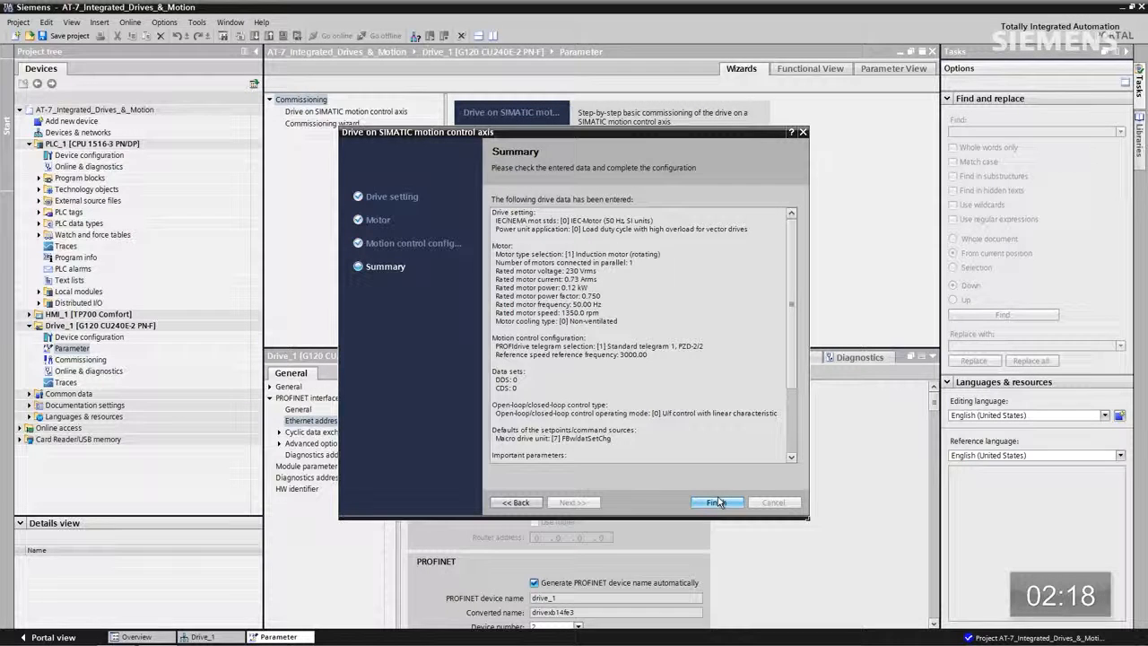
{"action": "left_click", "coordinate": [716, 503]}
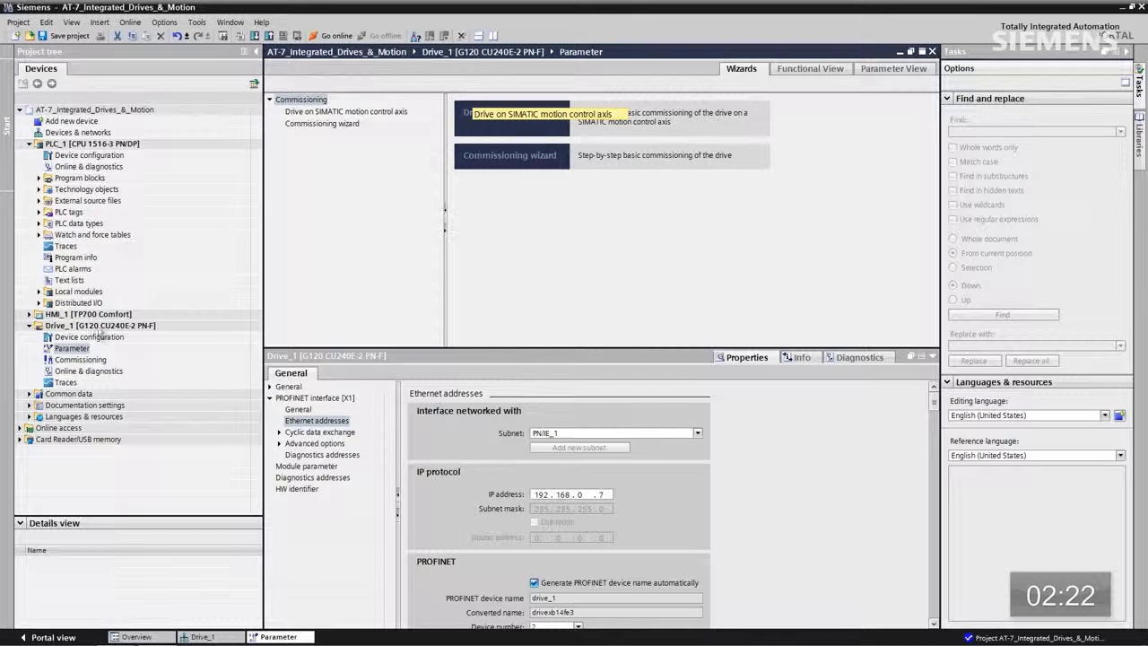
- Download Drive_1 to the device over PN/IE, using the Intel(R) 82574L Gigabit network interface and the PN/IE_1 subnet
{"action": "left_click", "coordinate": [99, 328]}
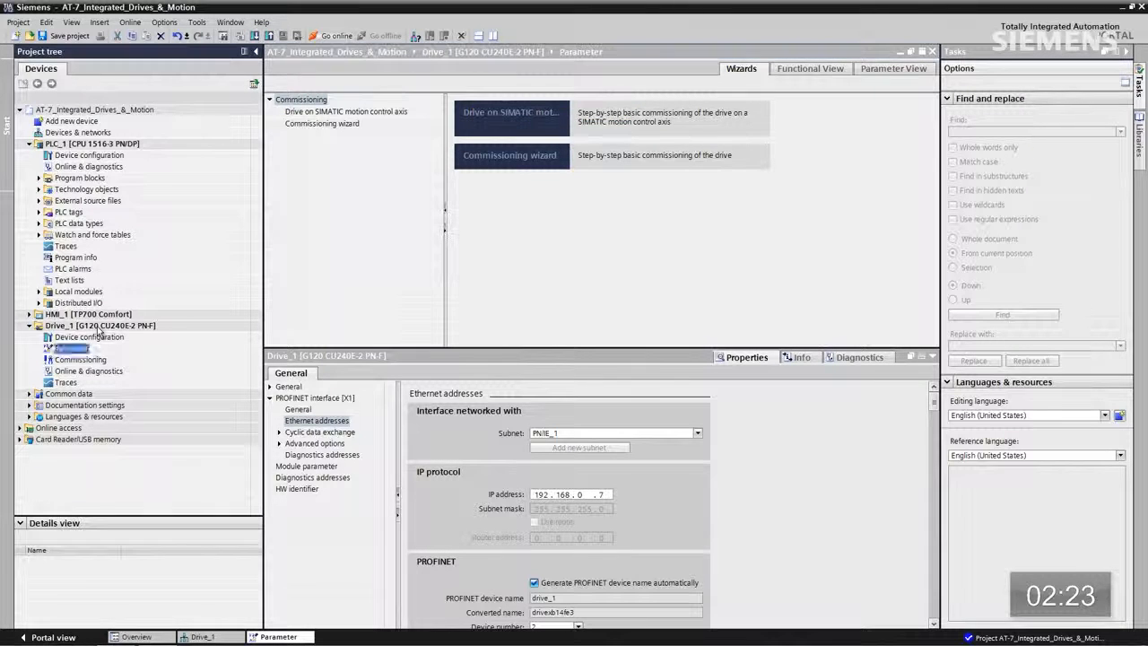
{"action": "left_click", "coordinate": [254, 35]}
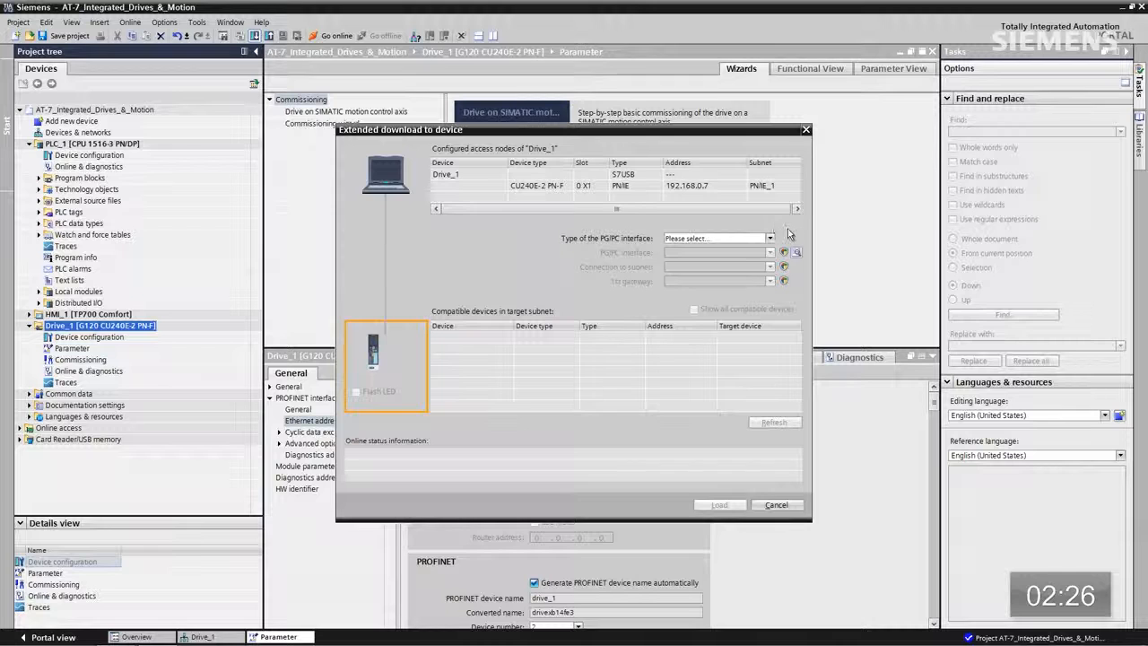
{"action": "left_click", "coordinate": [770, 238]}
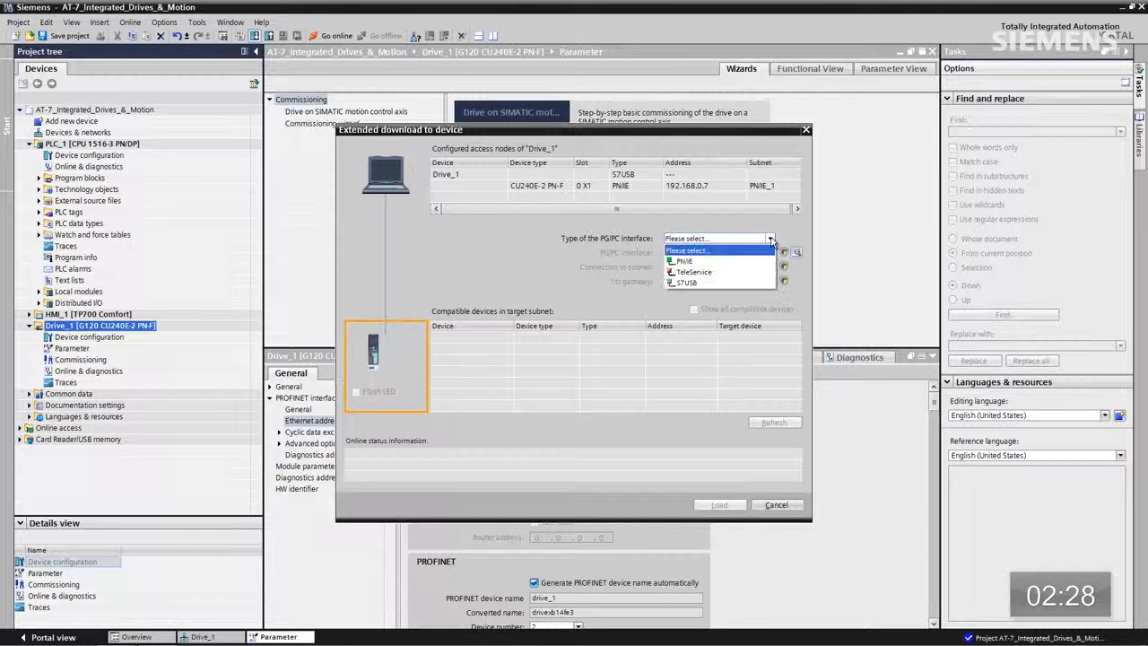
{"action": "left_click", "coordinate": [768, 258]}
{"action": "left_click", "coordinate": [768, 252]}
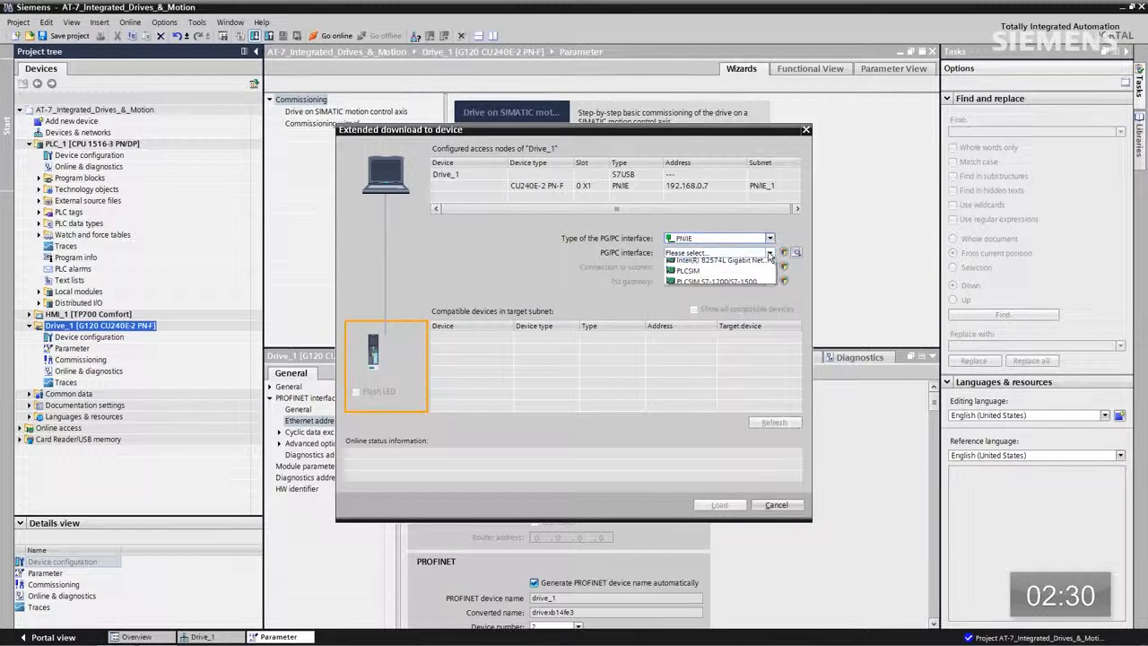
{"action": "left_click", "coordinate": [761, 273]}
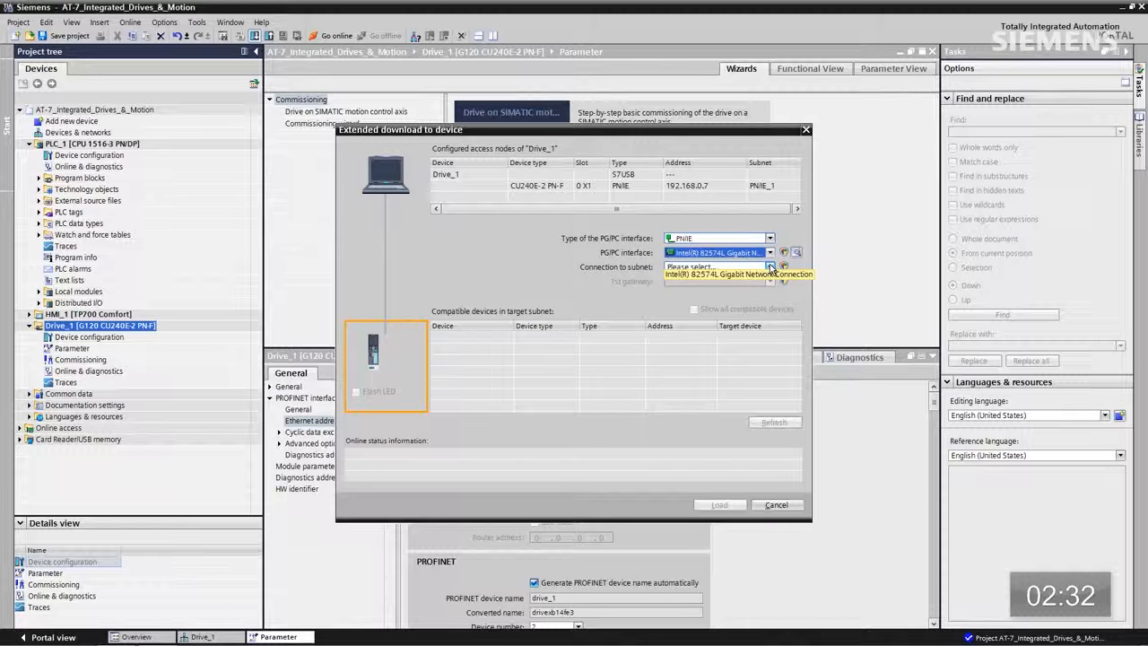
{"action": "left_click", "coordinate": [769, 267]}
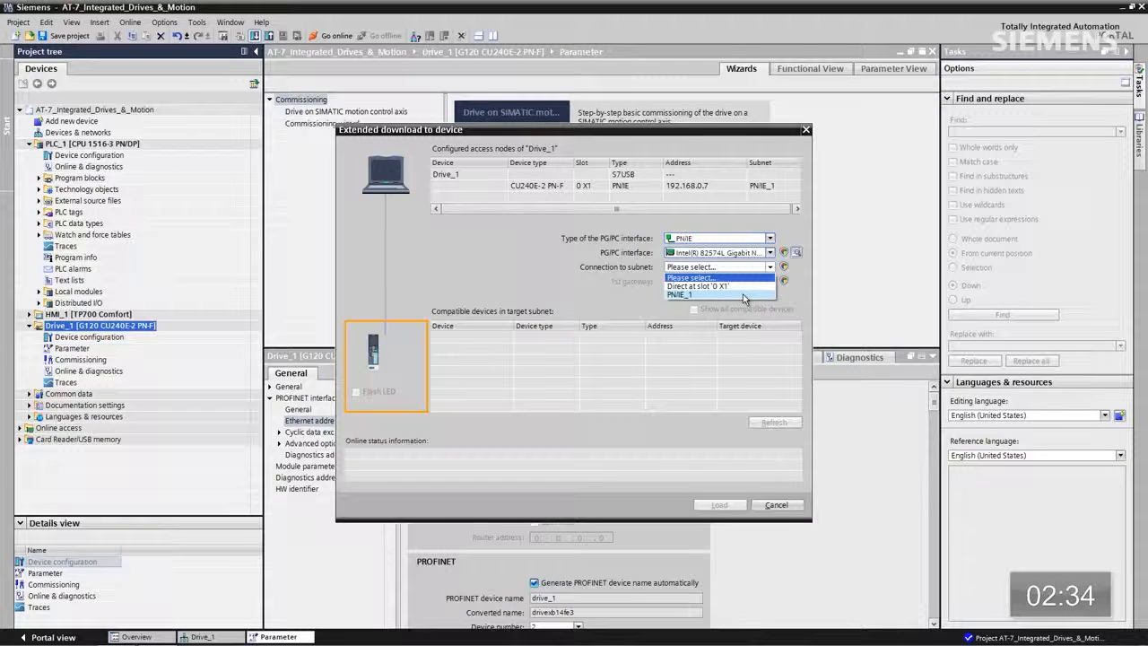
{"action": "left_click", "coordinate": [743, 294]}
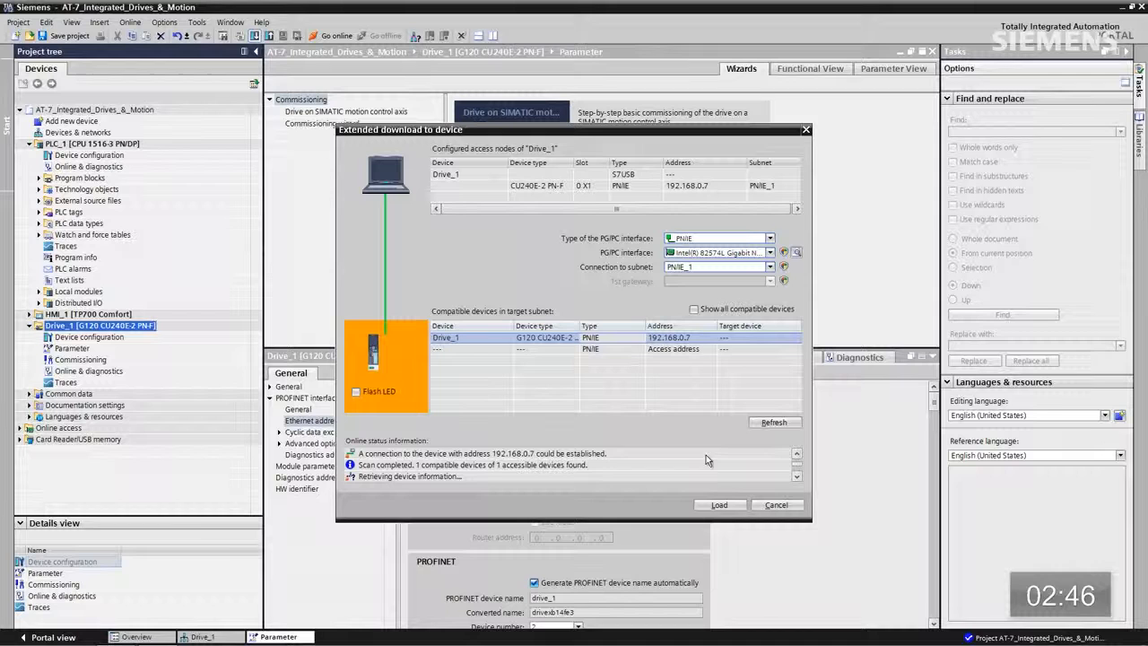
{"action": "left_click", "coordinate": [722, 503]}
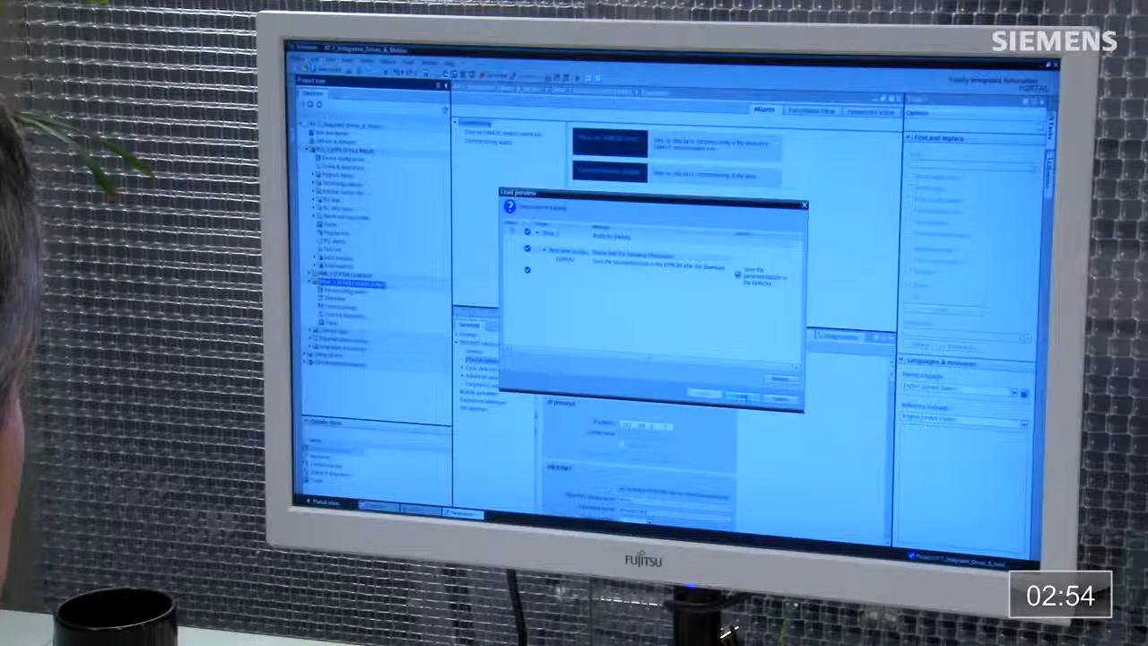
{"action": "left_click", "coordinate": [739, 397]}
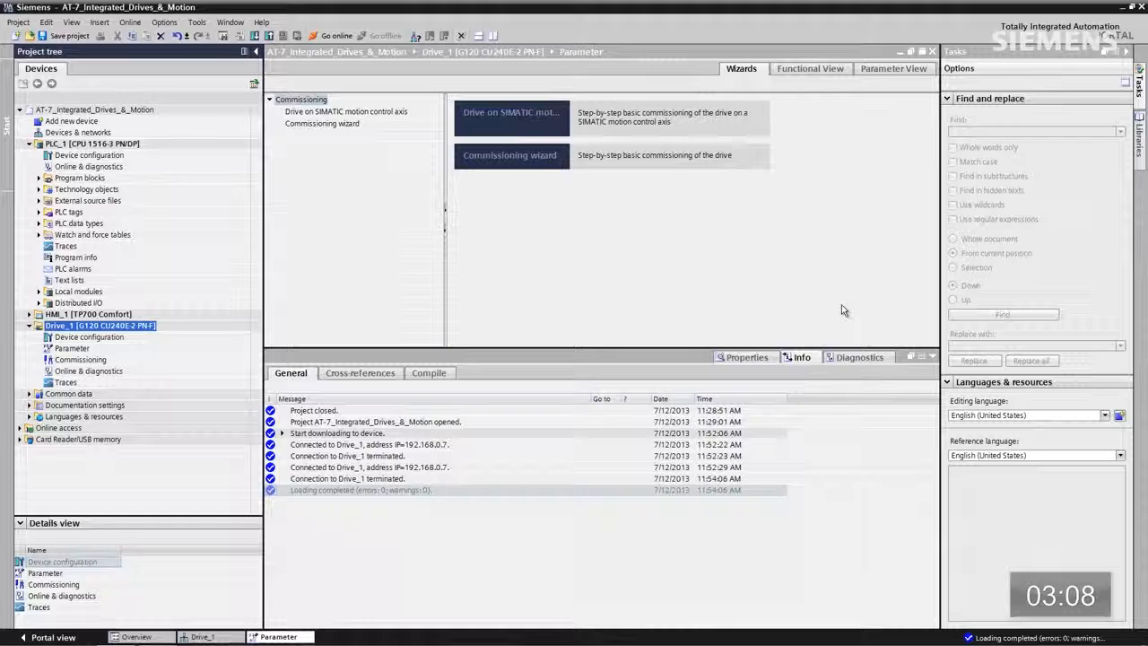
- Add a TO_SpeedAxis motion control technology object to PLC_1 with automatic numbering and open its configuration
{"action": "left_click", "coordinate": [38, 189]}
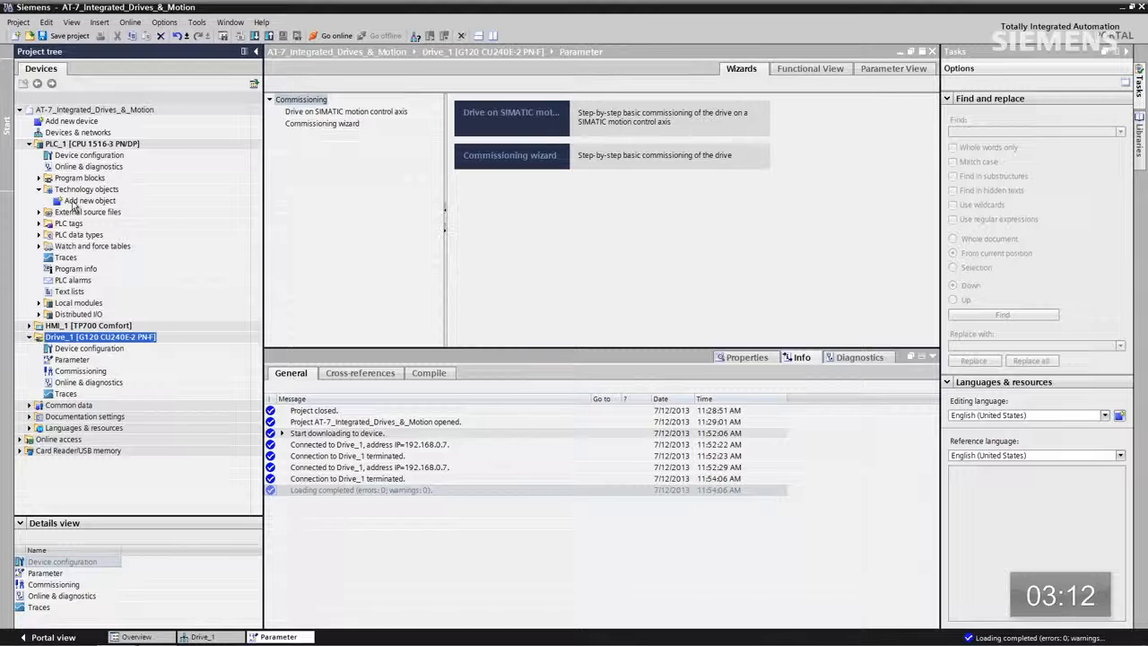
{"action": "double_click", "coordinate": [75, 204]}
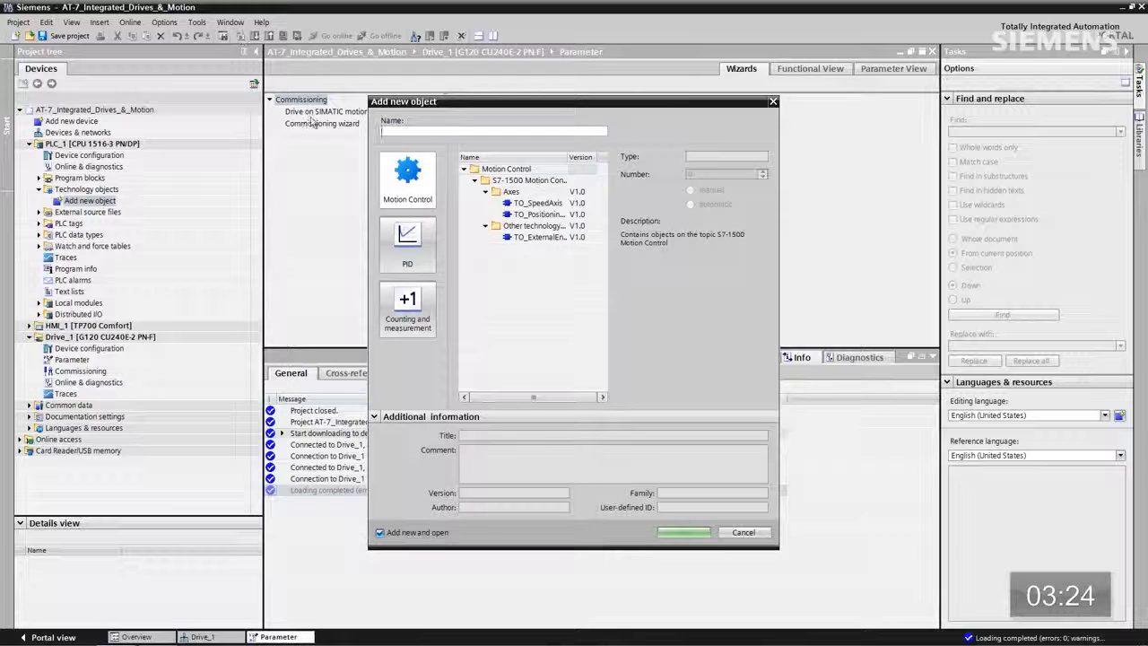
{"action": "left_click", "coordinate": [540, 204]}
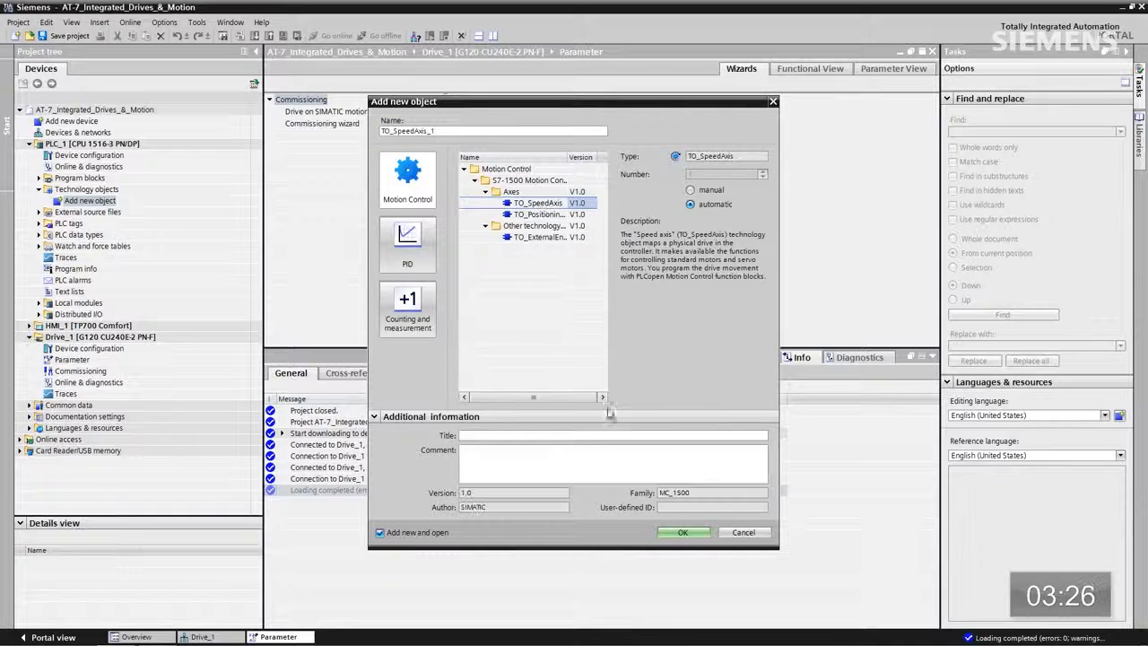
{"action": "left_click", "coordinate": [676, 532]}
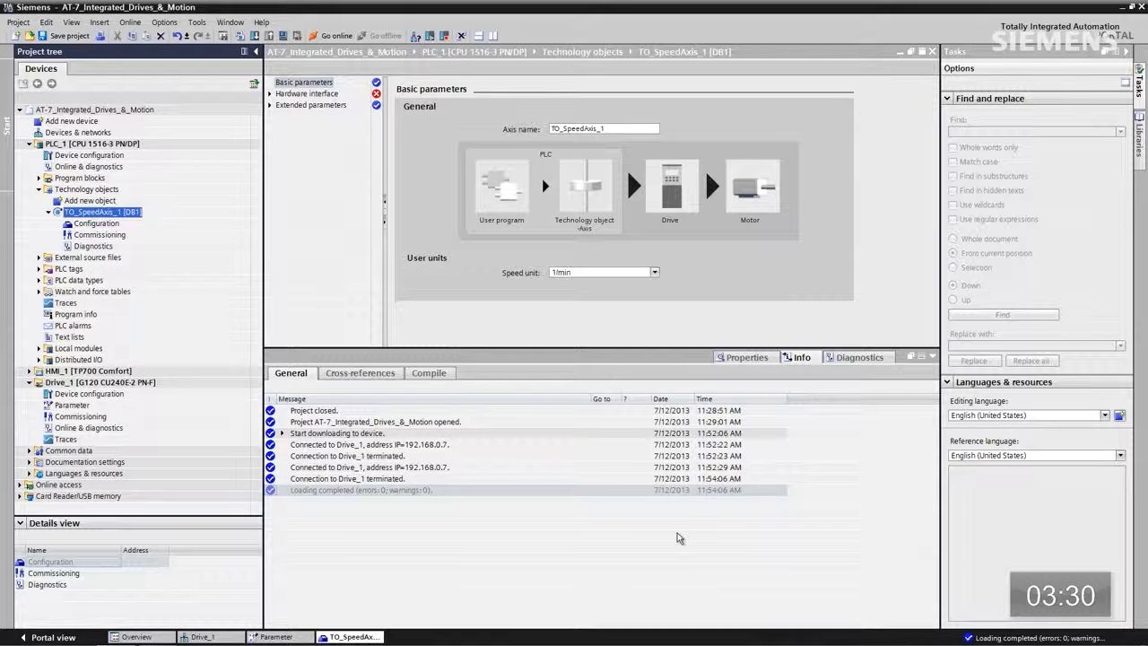
- Assign Drive_1 from the PROFINET IO-System as the drive in the speed axis's hardware interface
{"action": "left_click", "coordinate": [271, 95]}
{"action": "left_click", "coordinate": [294, 106]}
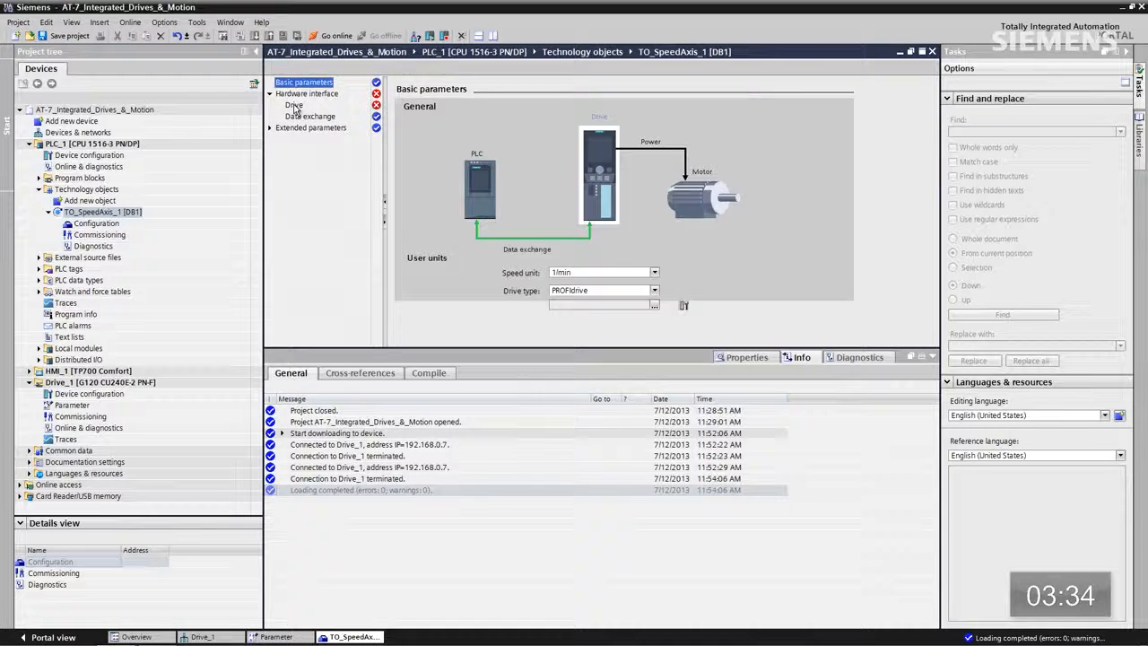
{"action": "left_click", "coordinate": [655, 306]}
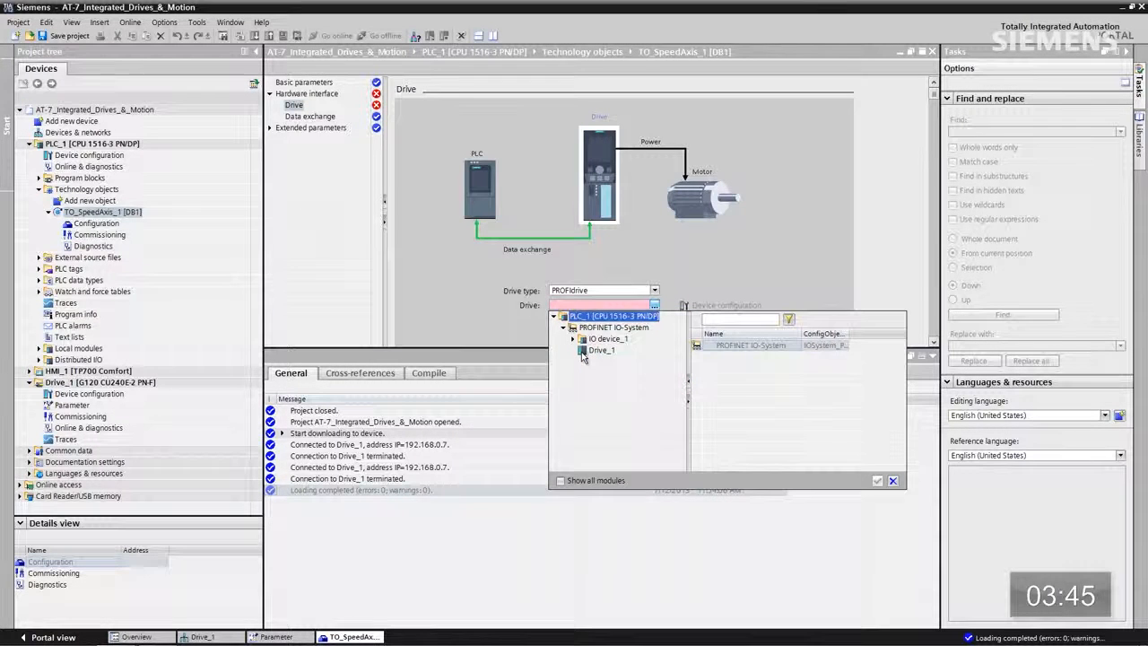
{"action": "left_click", "coordinate": [596, 350]}
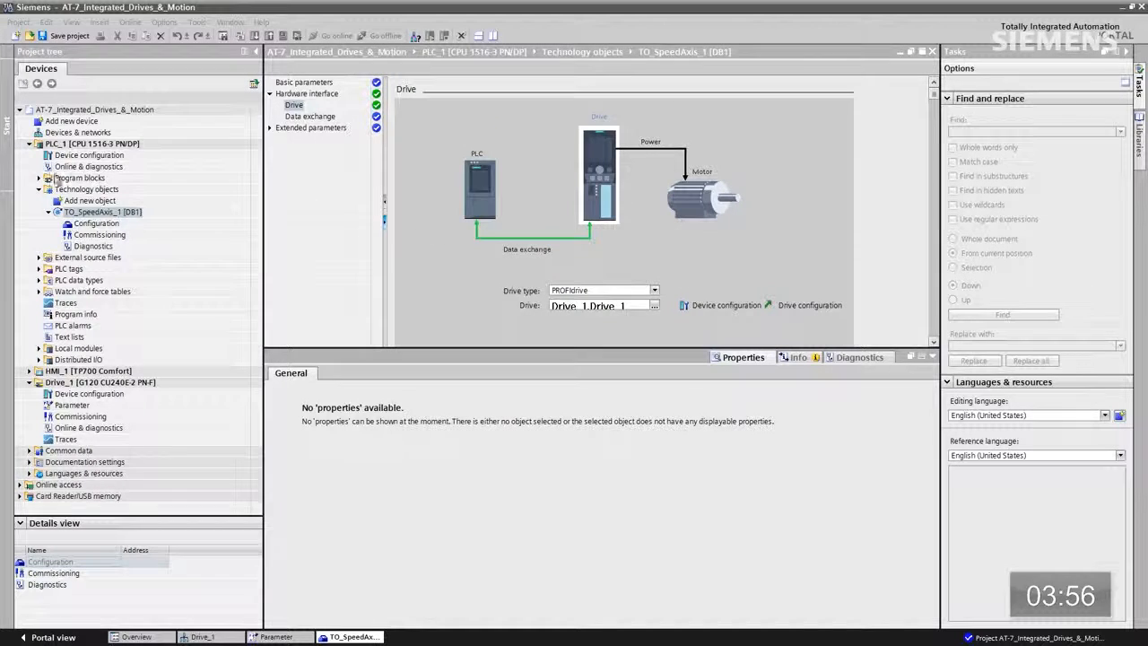
- Open Main [OB1] and insert an MC_Power instruction in Network 1 with its own instance data block
{"action": "double_click", "coordinate": [55, 178]}
{"action": "left_click", "coordinate": [81, 200]}
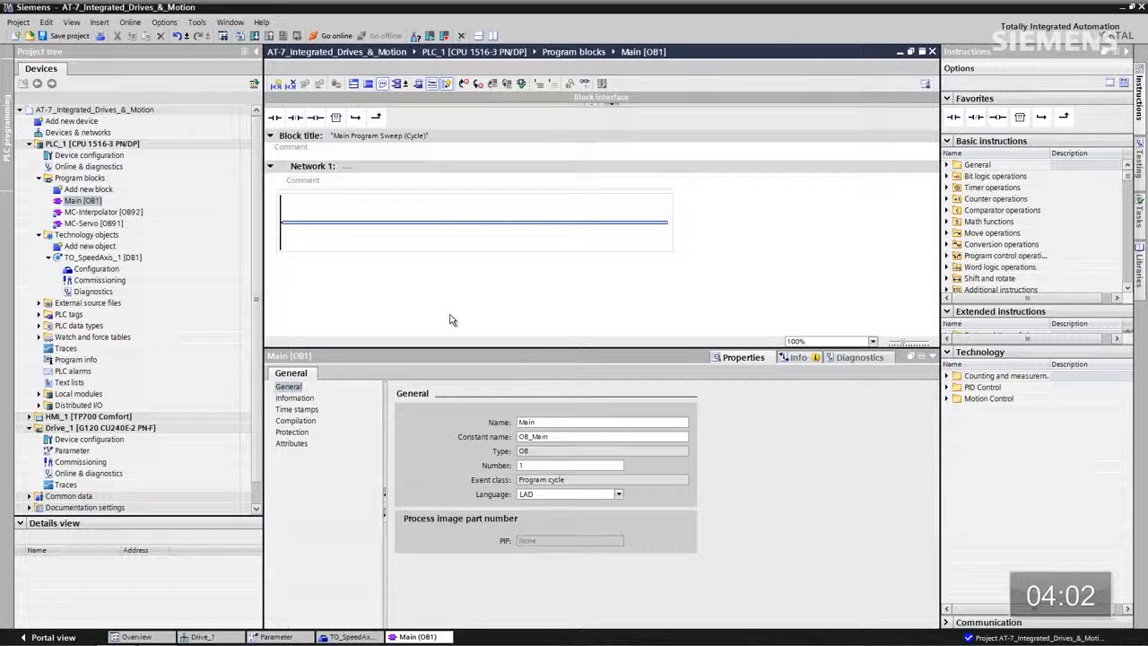
{"action": "left_click", "coordinate": [947, 400]}
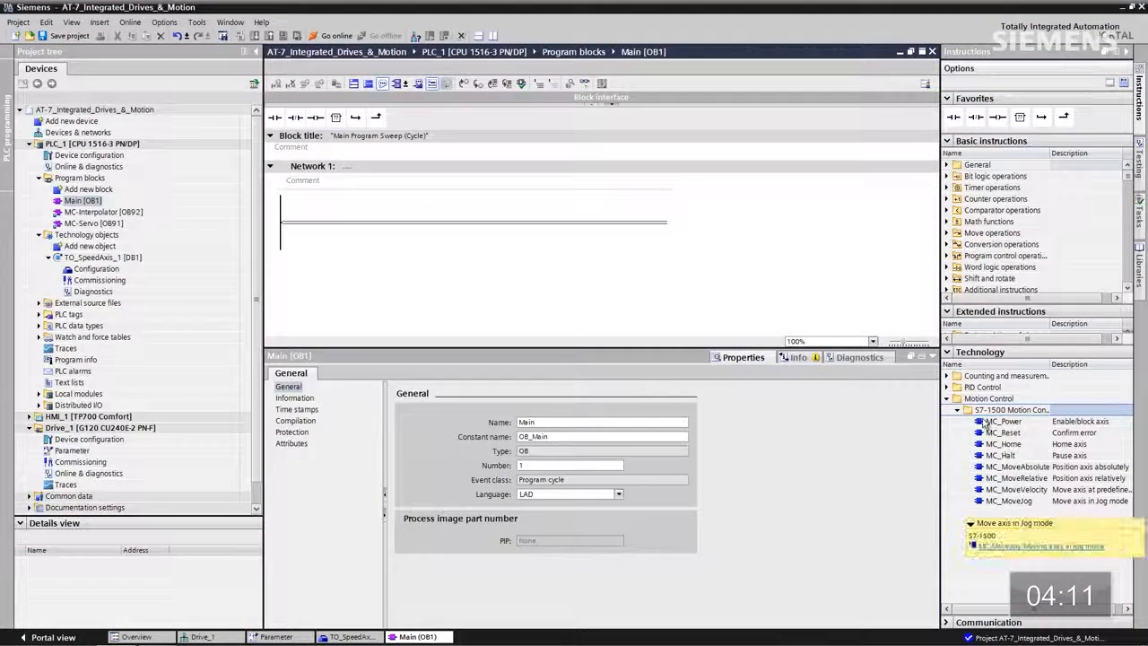
{"action": "left_click_drag", "start_coordinate": [997, 420], "coordinate": [775, 349]}
{"action": "left_click_drag", "start_coordinate": [480, 235], "coordinate": [477, 229]}
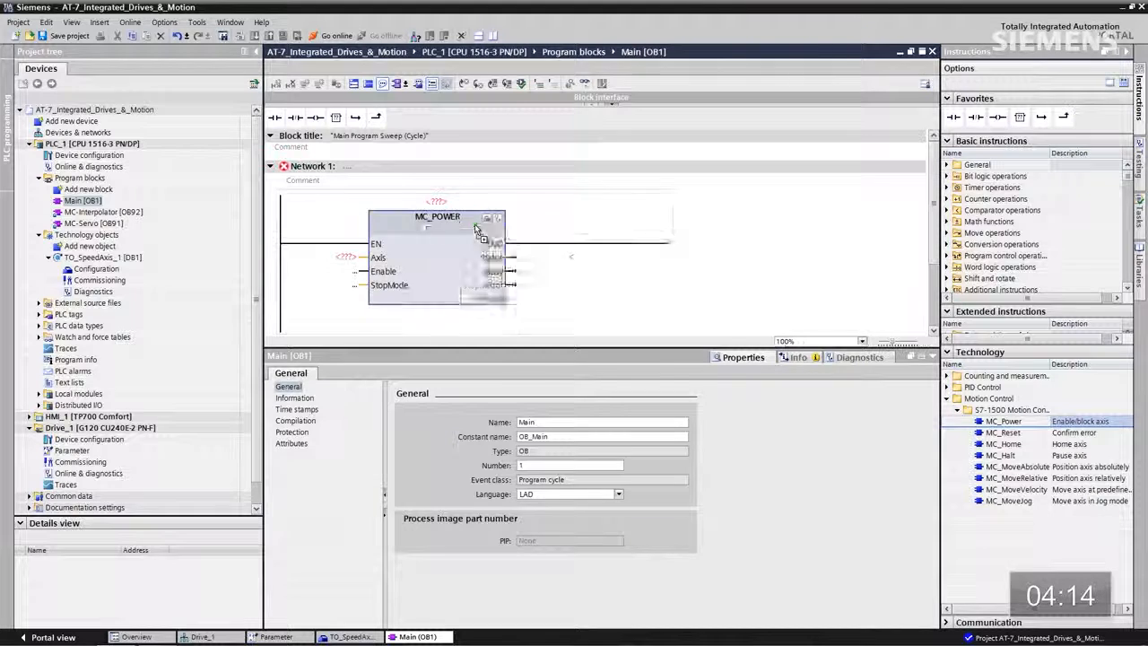
{"action": "left_click", "coordinate": [634, 401]}
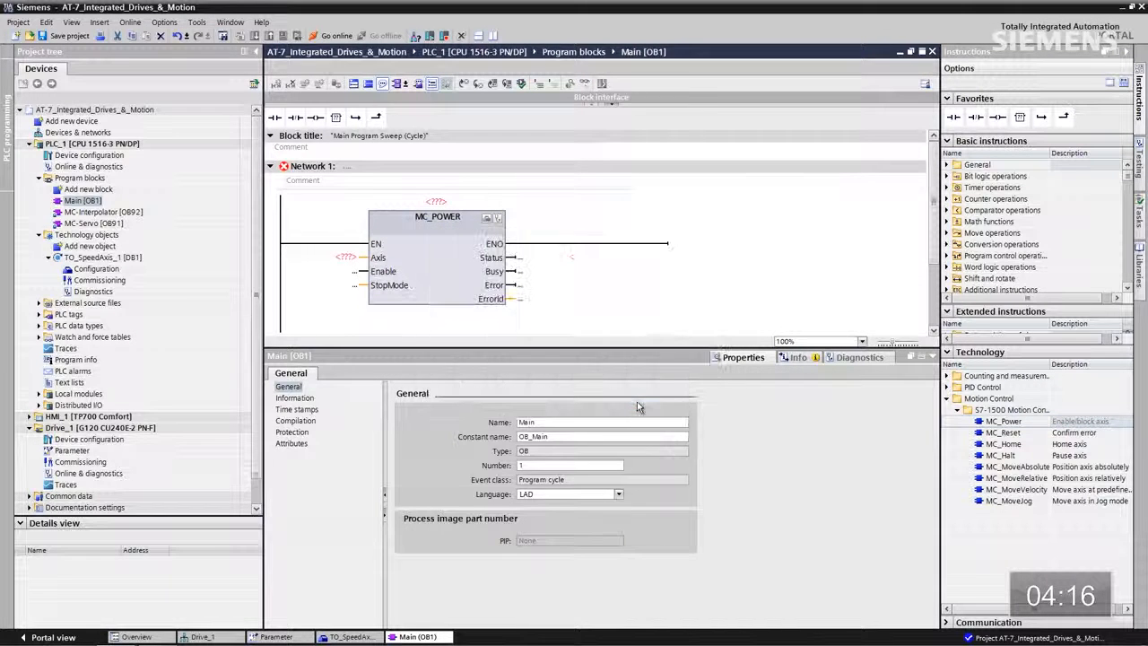
- Assign TO_SpeedAxis_1 to the Axis input and I0.0 to the Enable input of MC_POWER
{"action": "left_click", "coordinate": [87, 270]}
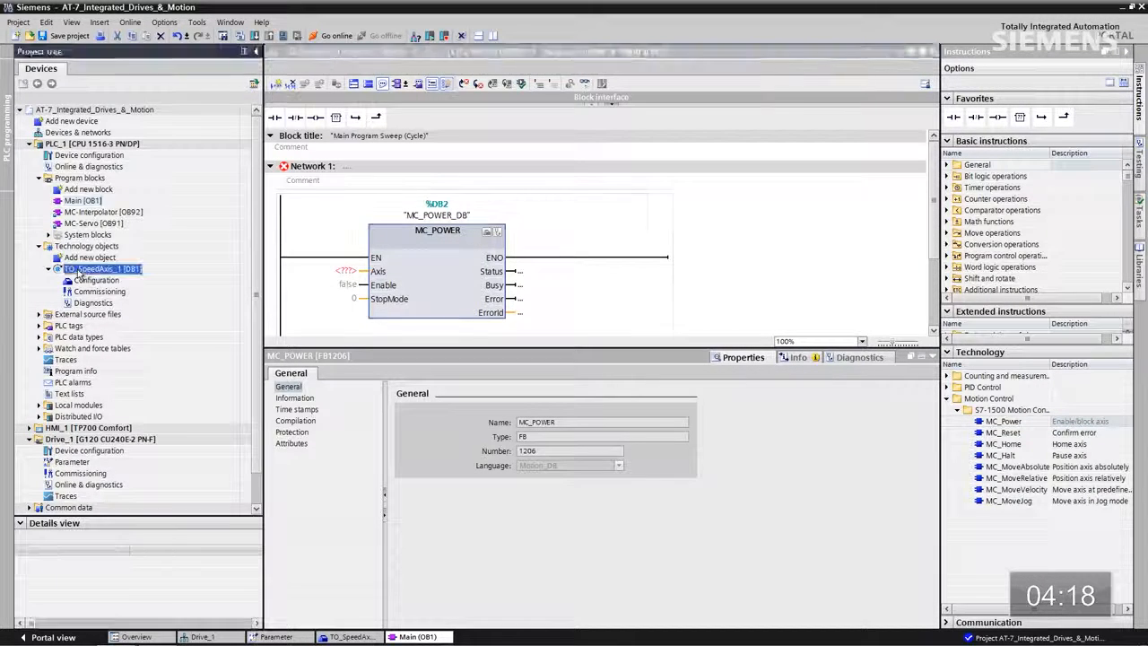
{"action": "left_click_drag", "start_coordinate": [81, 273], "coordinate": [346, 275]}
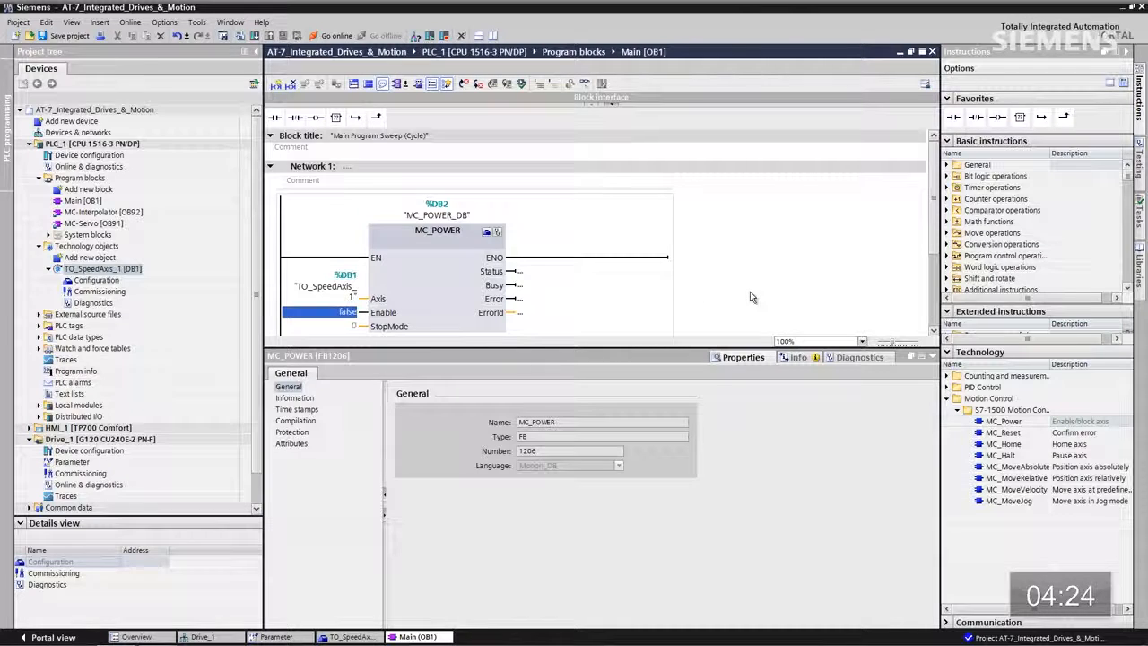
{"action": "type", "text": "i"}
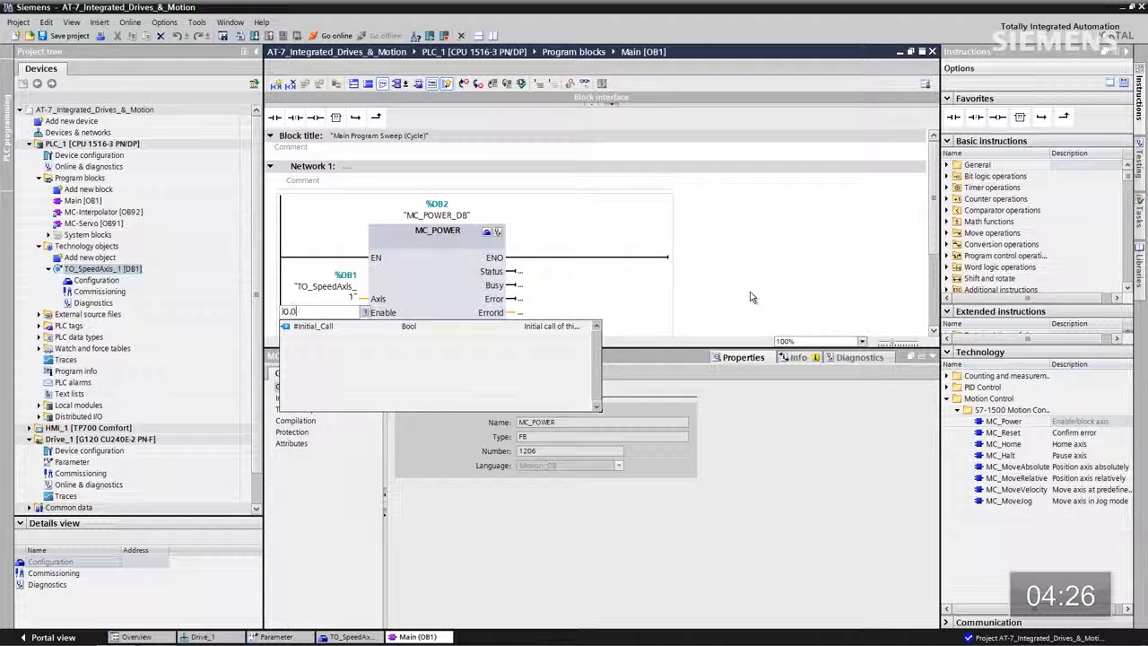
{"action": "type", "text": "0.0"}
{"action": "key", "text": "Return"}
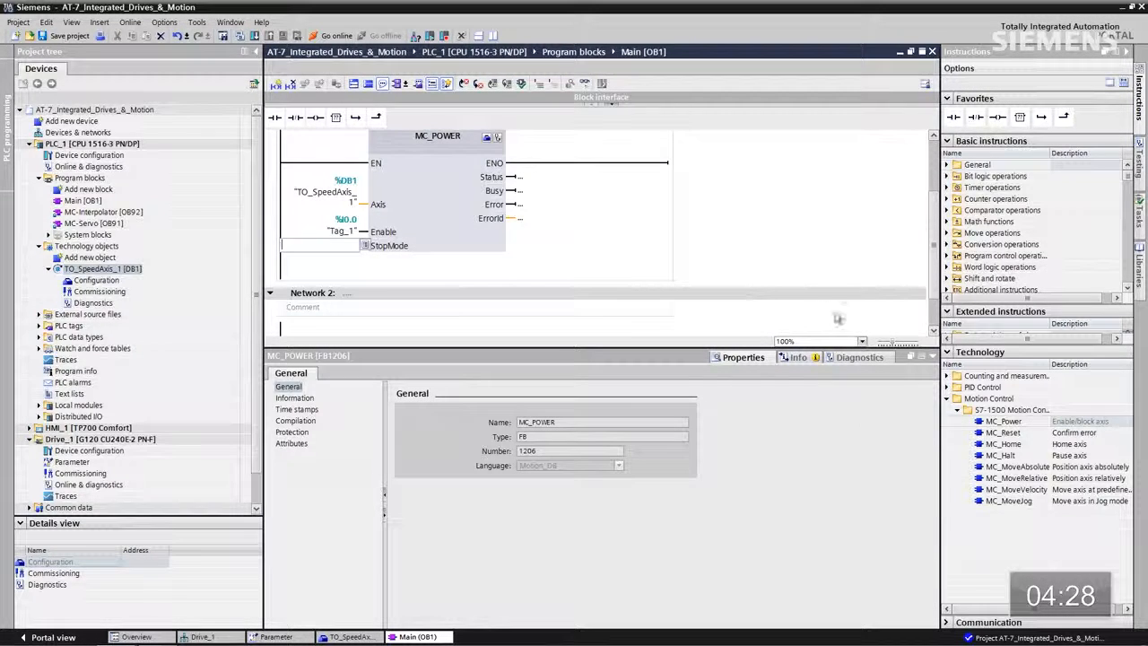
- Insert an MC_MoveJog instruction in Network 2 with an automatically numbered single-instance data block
{"action": "left_click", "coordinate": [931, 357]}
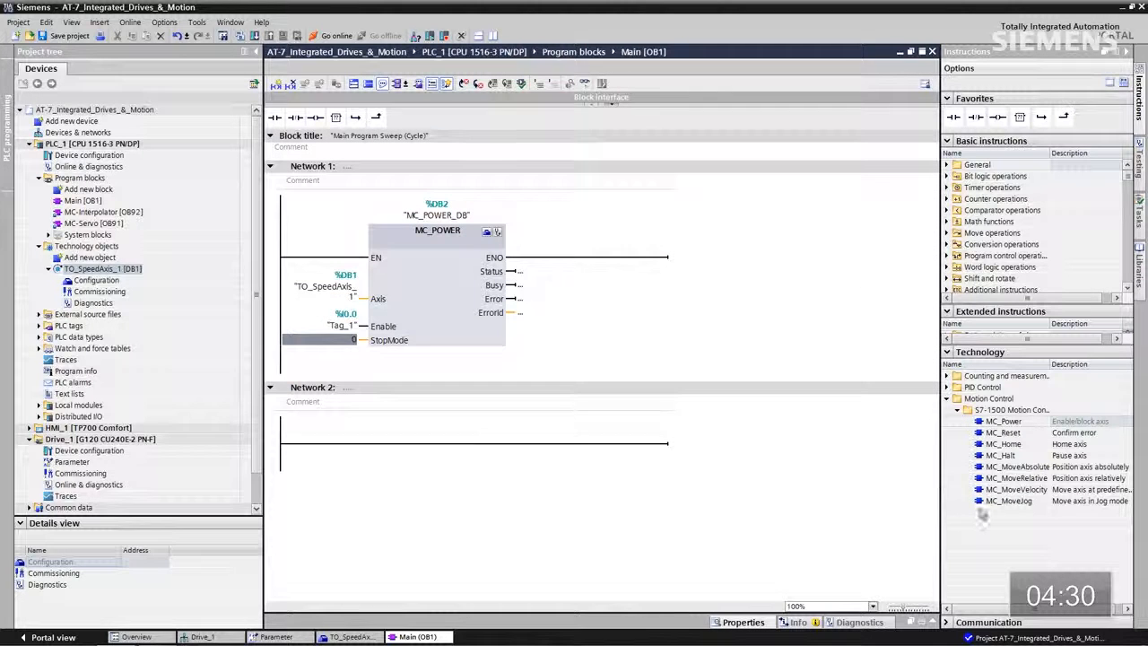
{"action": "left_click", "coordinate": [986, 503]}
{"action": "left_click_drag", "start_coordinate": [984, 505], "coordinate": [918, 496]}
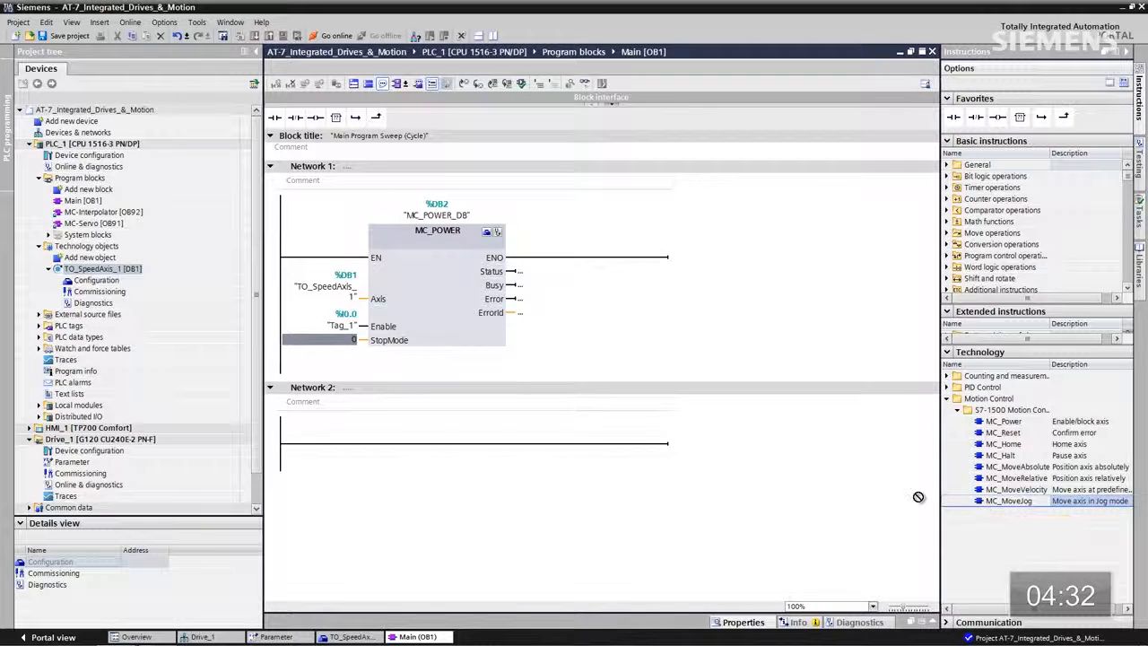
{"action": "left_click_drag", "start_coordinate": [538, 468], "coordinate": [473, 443]}
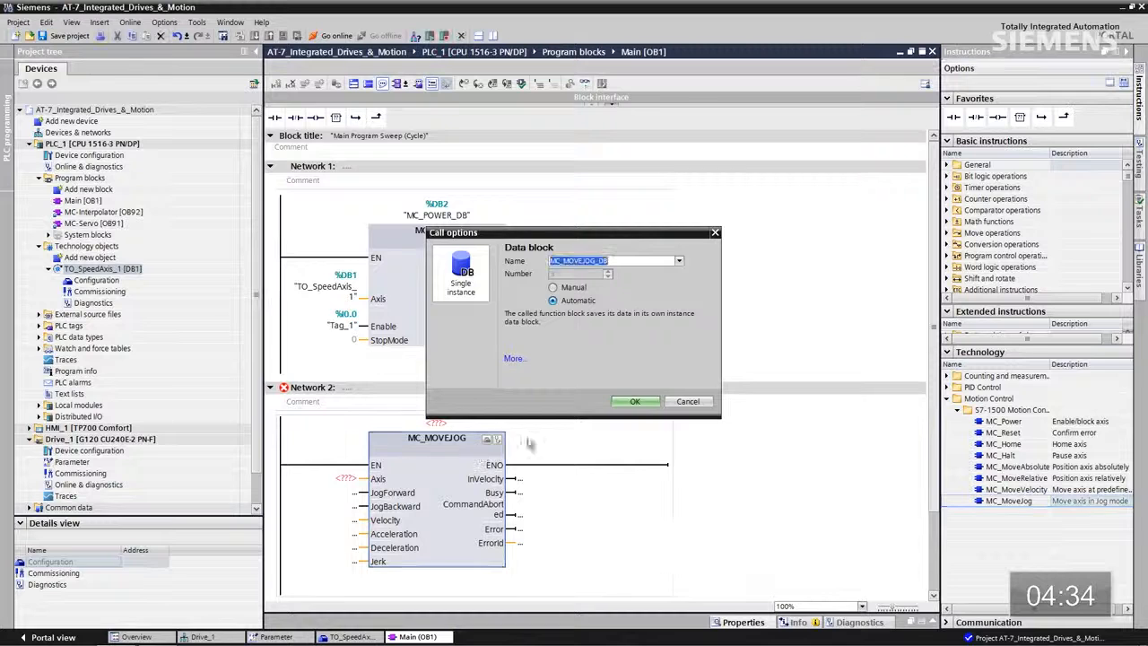
{"action": "left_click", "coordinate": [635, 403]}
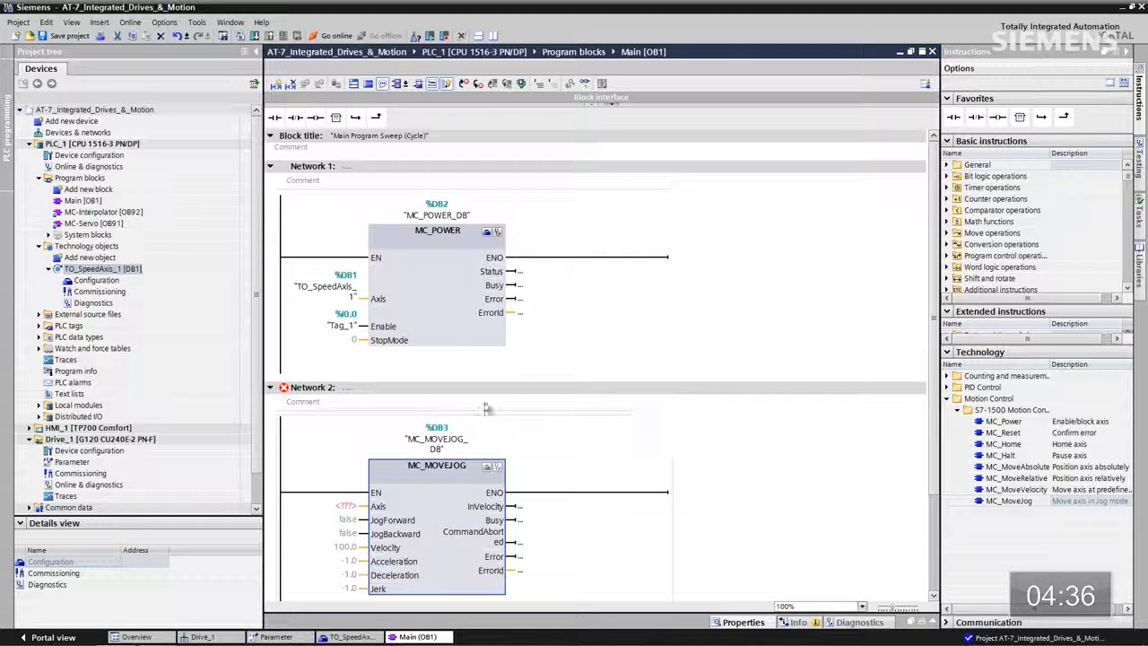
- On MC_MOVEJOG, assign TO_SpeedAxis_1 to Axis, I0.1 to JogForward, I0.2 to JogBackward and 1000 to Velocity
{"action": "left_click", "coordinate": [93, 271]}
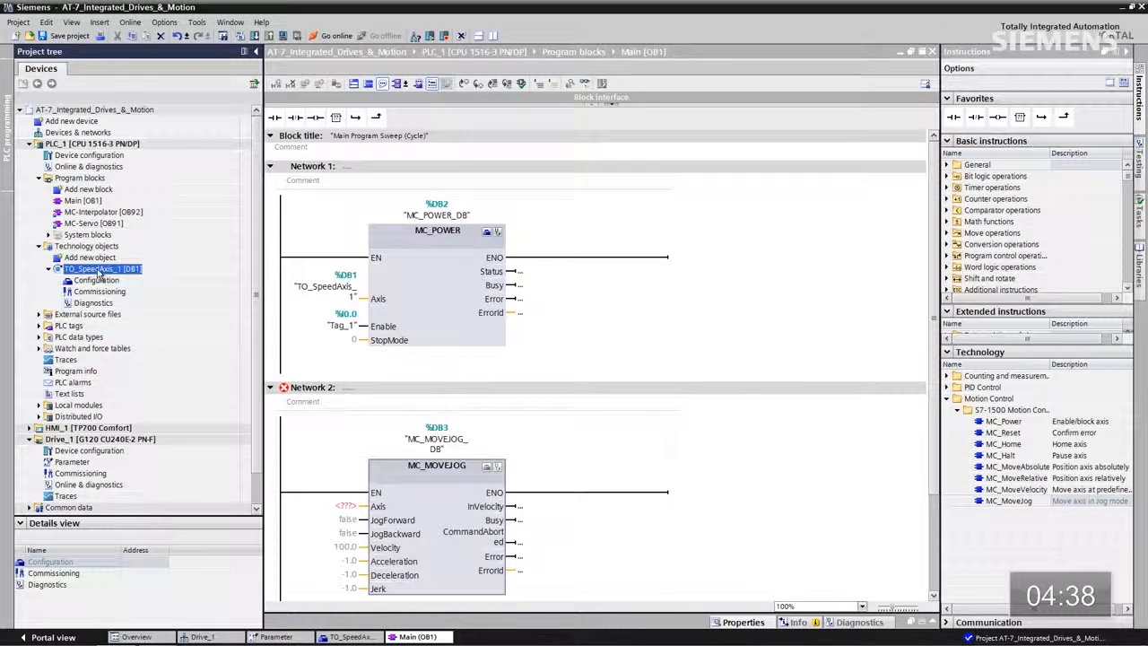
{"action": "left_click_drag", "start_coordinate": [94, 272], "coordinate": [349, 507]}
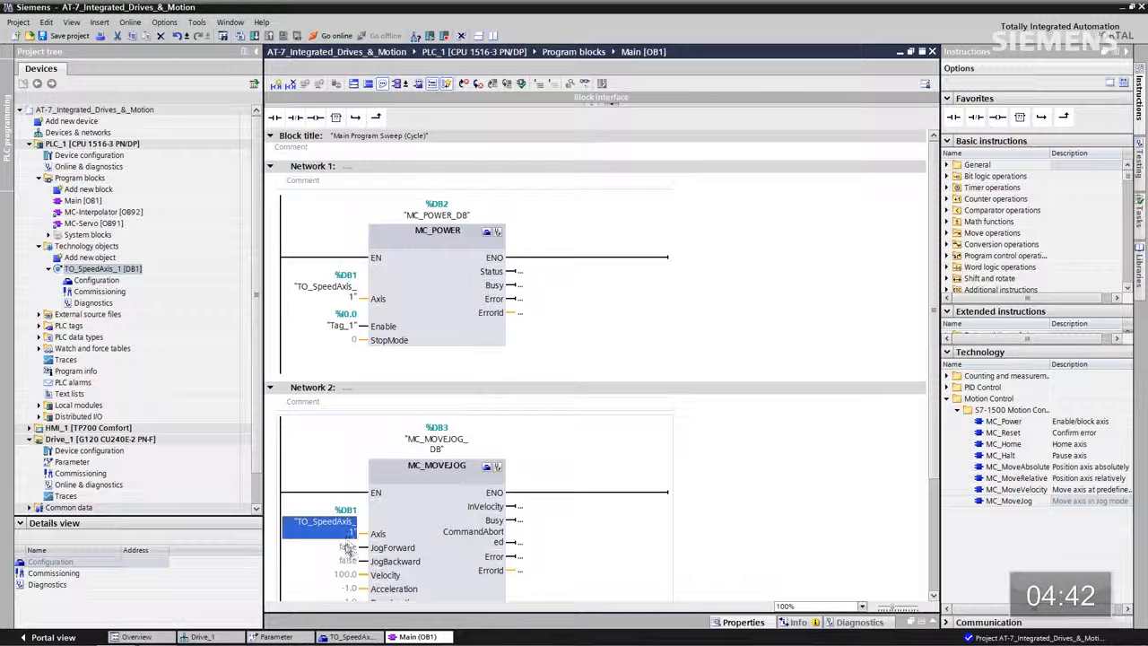
{"action": "left_click", "coordinate": [347, 548]}
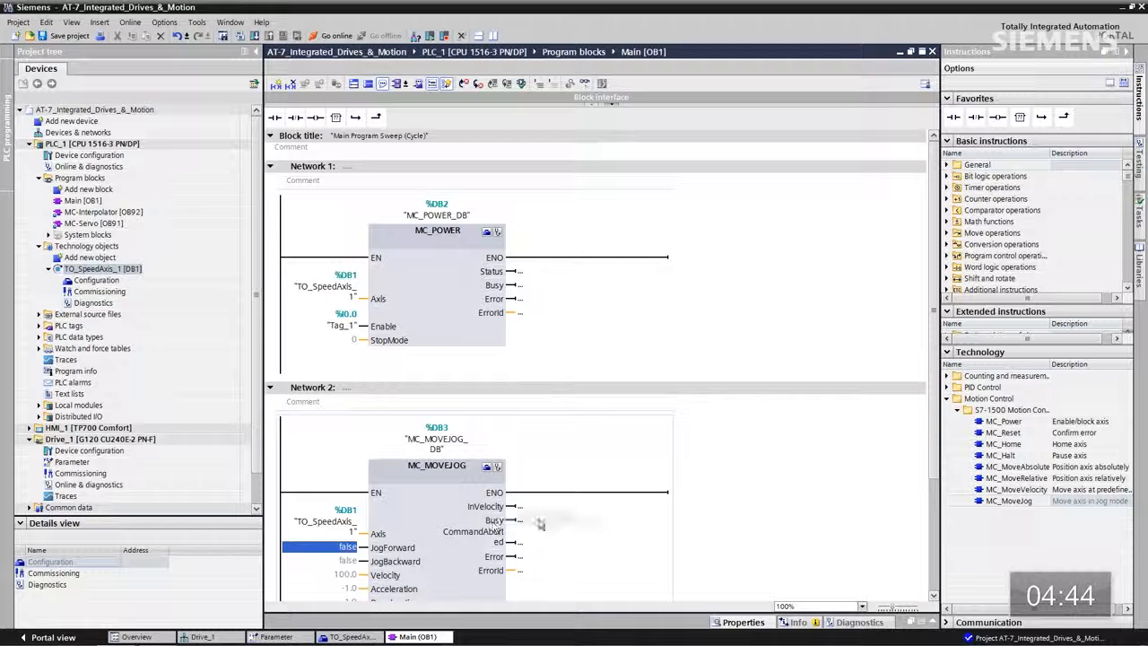
{"action": "type", "text": "I0.1"}
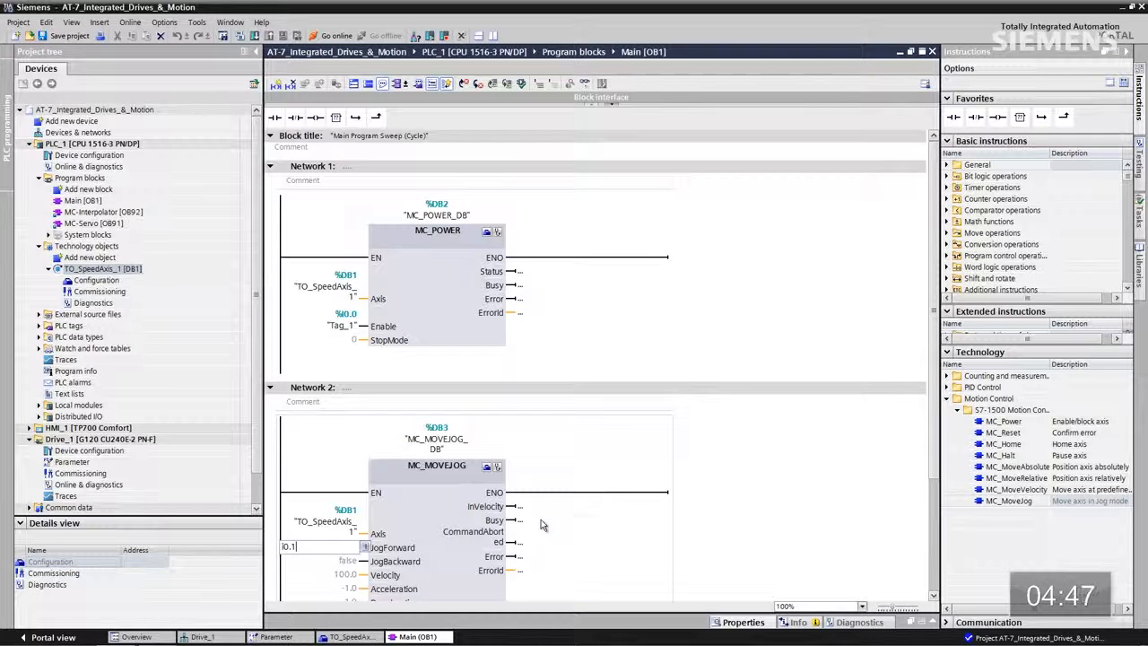
{"action": "key", "text": "Return"}
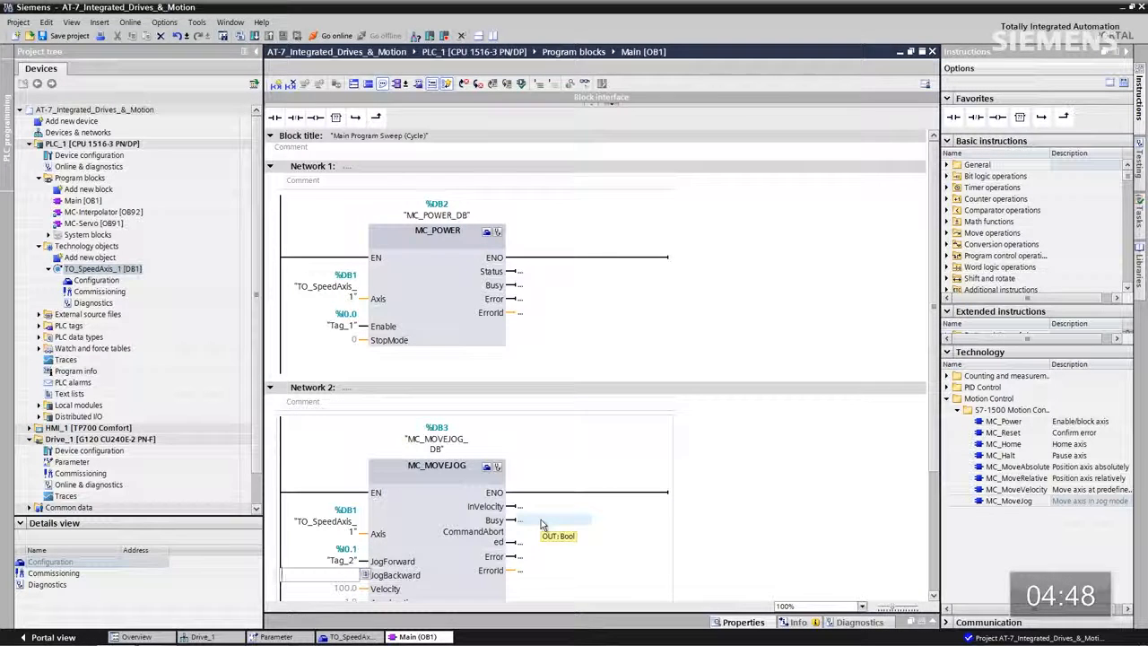
{"action": "type", "text": "I0.2"}
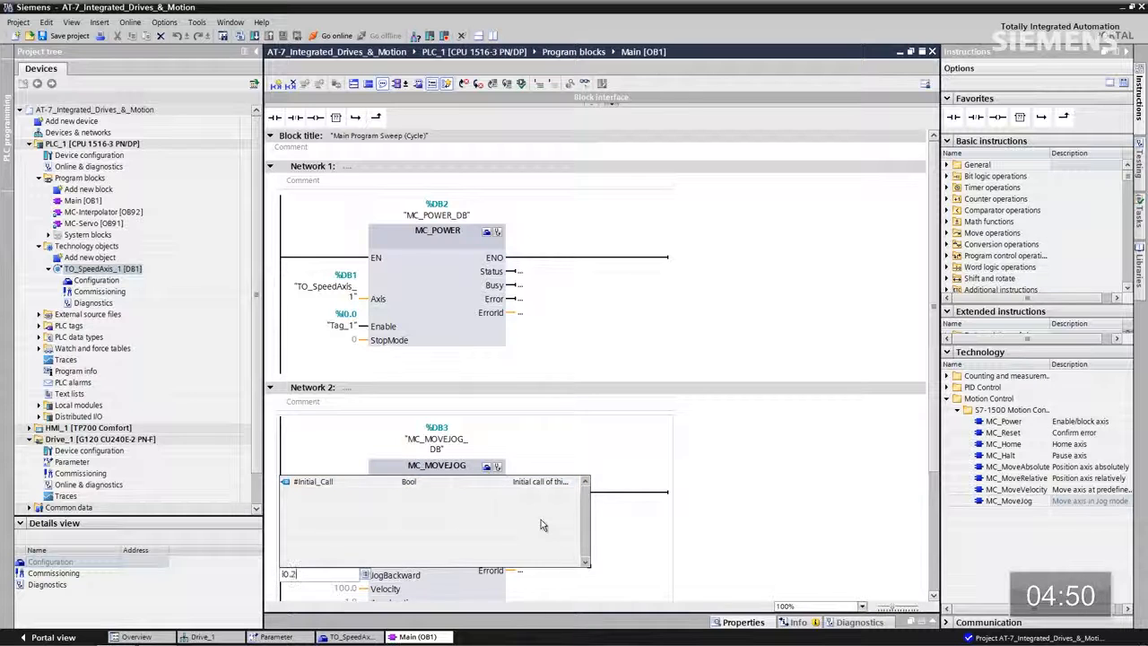
{"action": "key", "text": "Return"}
{"action": "type", "text": "1000"}
{"action": "key", "text": "Return"}
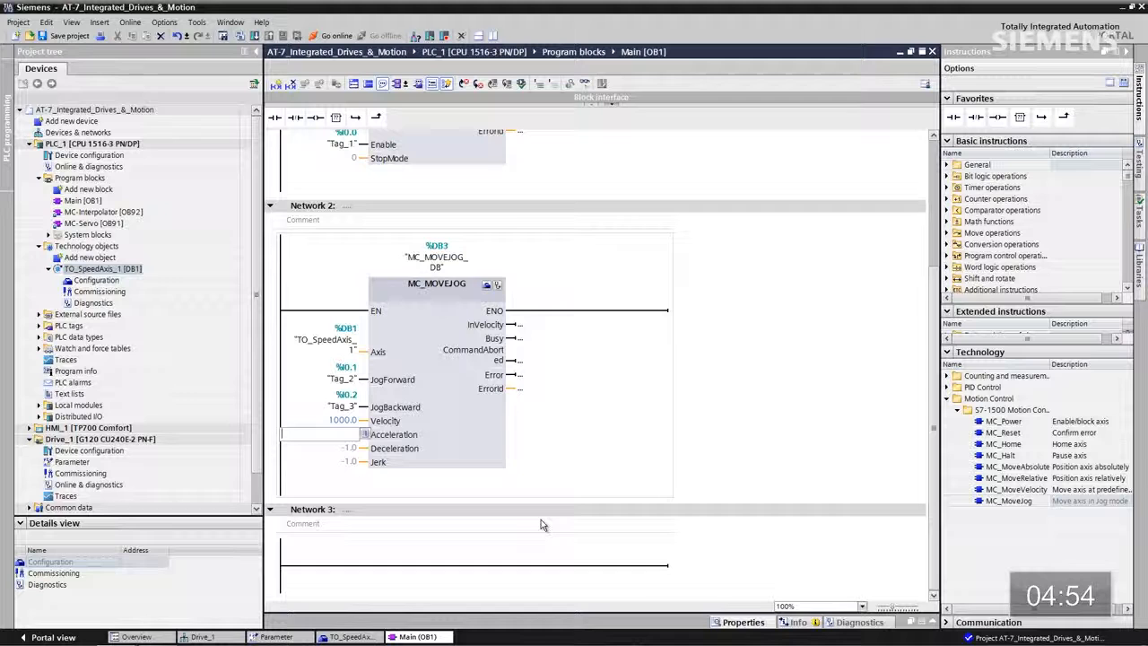
- Download PLC_1 to the device with Stop modules set to Stop all, and finish with Start all enabled
{"action": "left_click", "coordinate": [106, 143]}
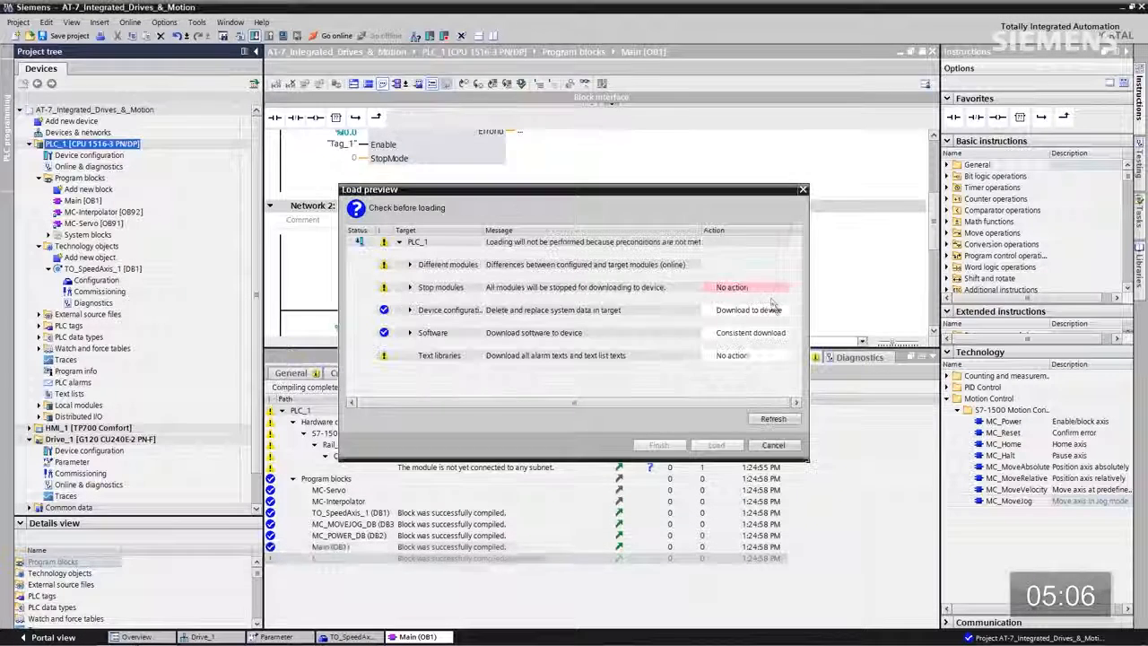
{"action": "left_click", "coordinate": [785, 287]}
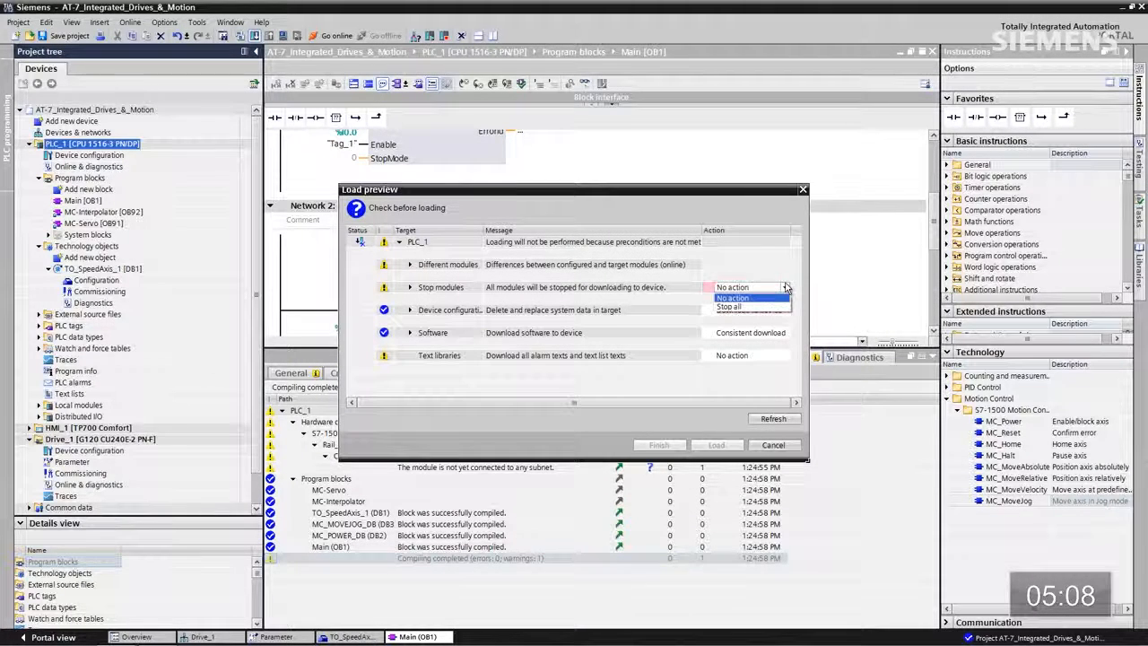
{"action": "left_click", "coordinate": [748, 298]}
{"action": "left_click", "coordinate": [717, 444]}
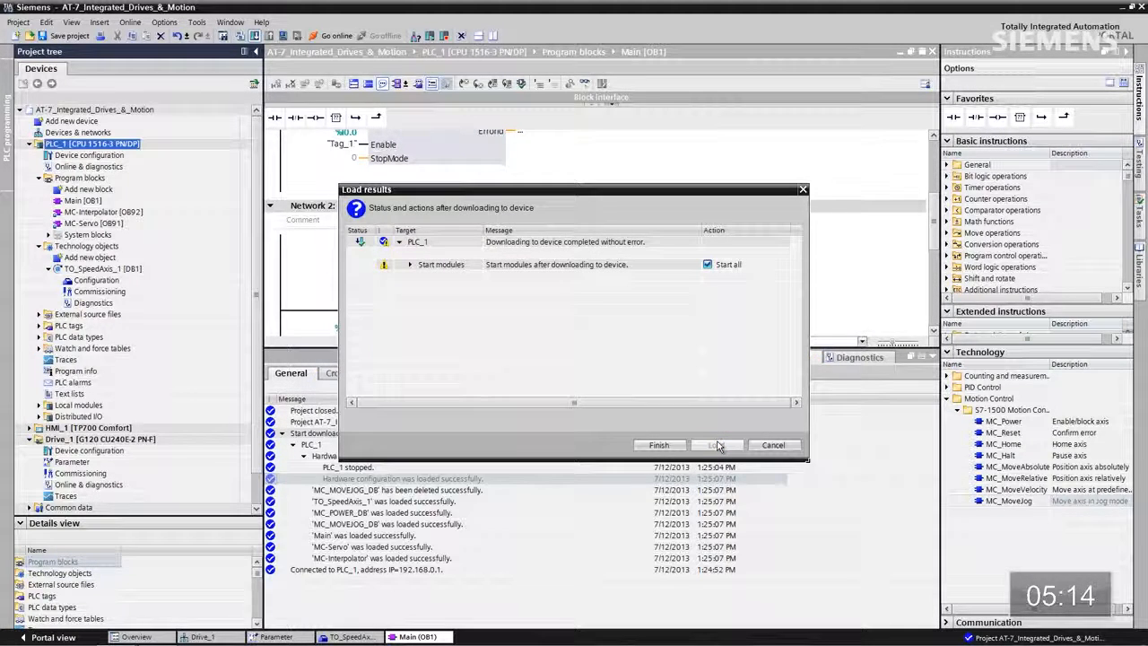
{"action": "left_click", "coordinate": [657, 444]}
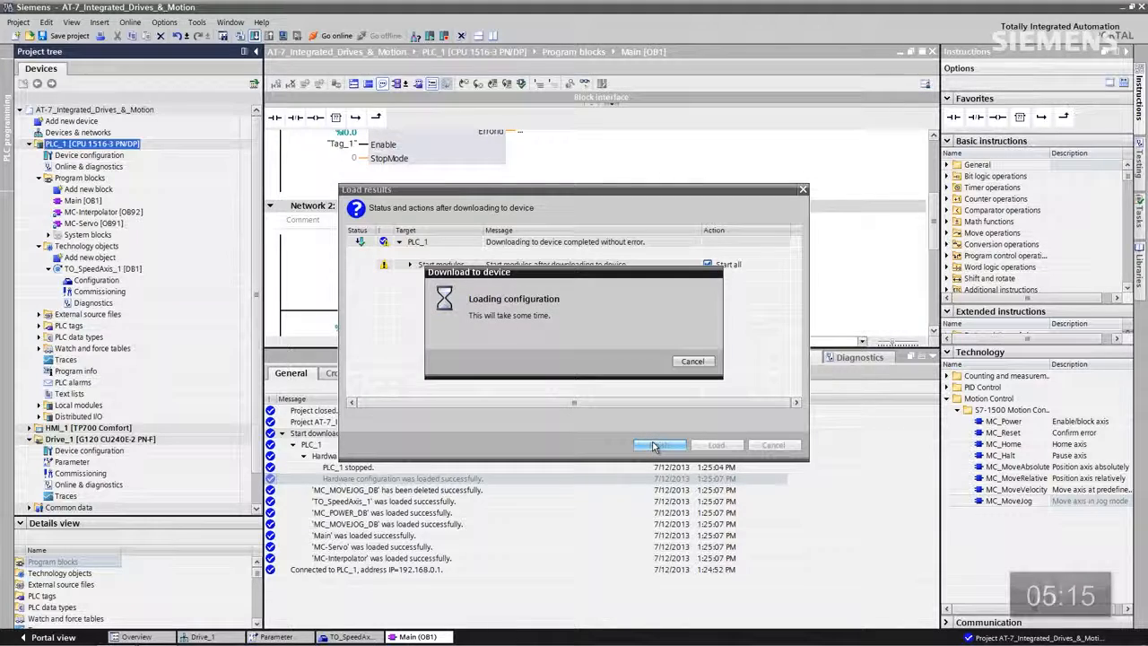